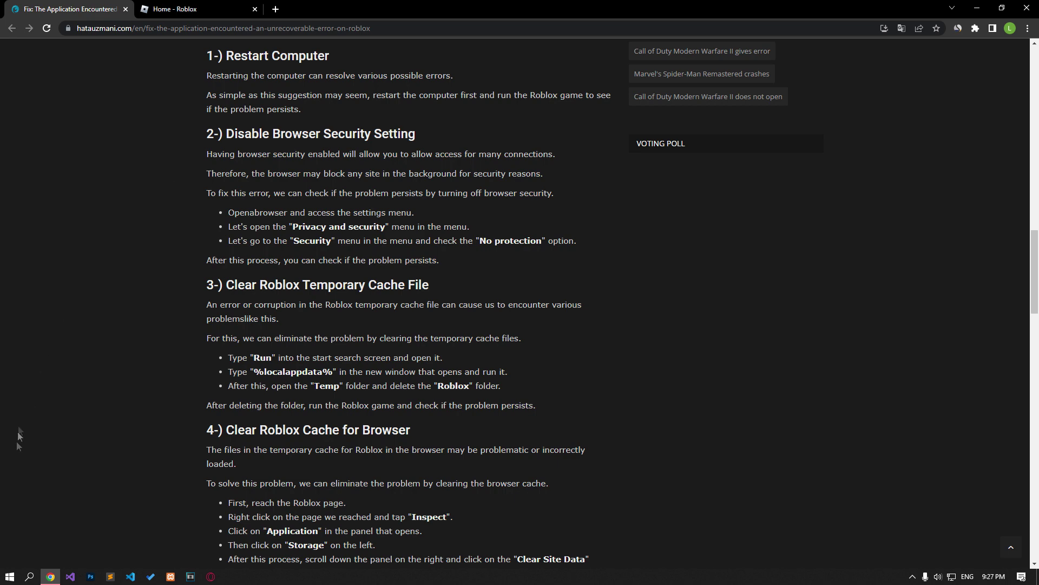
click(3, 575)
click(13, 555)
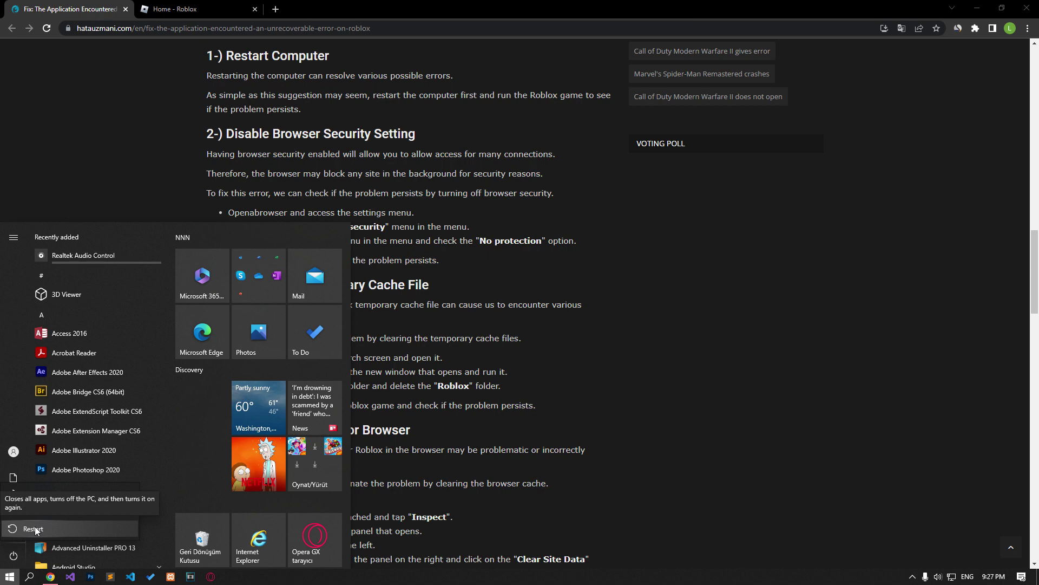
click(159, 151)
scroll(160, 151, down, 1)
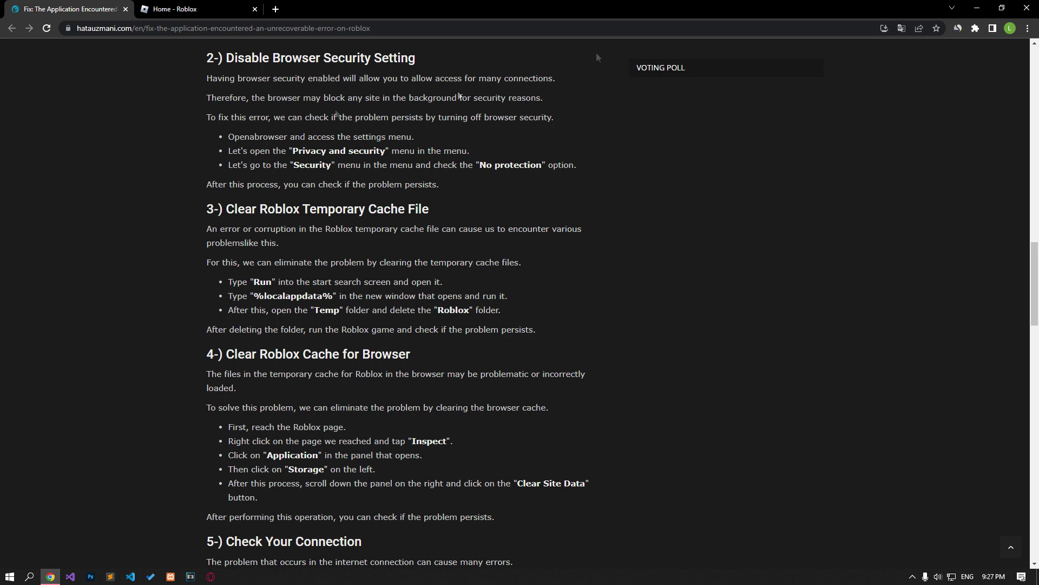
click(1027, 28)
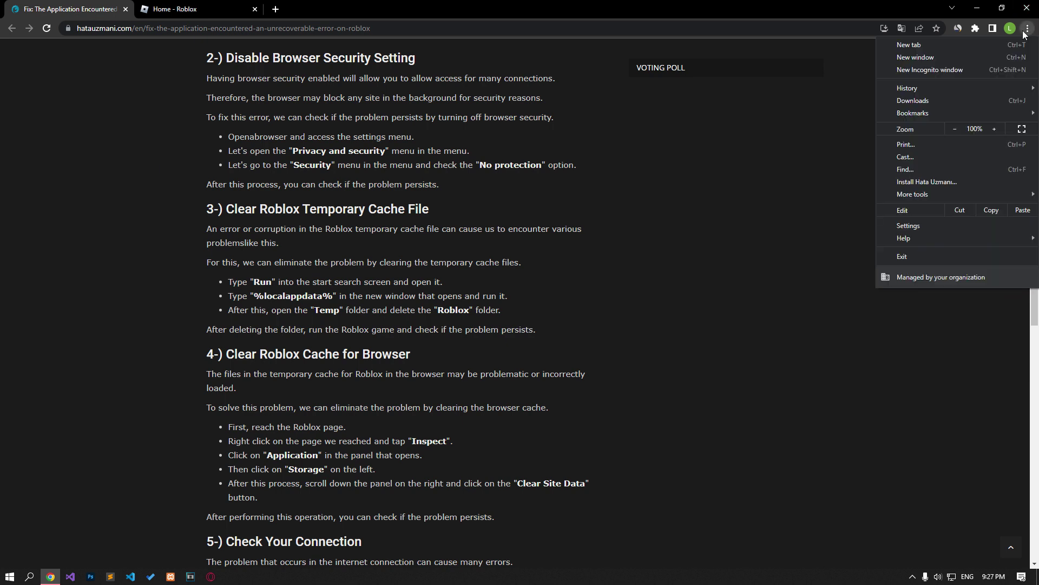
click(911, 227)
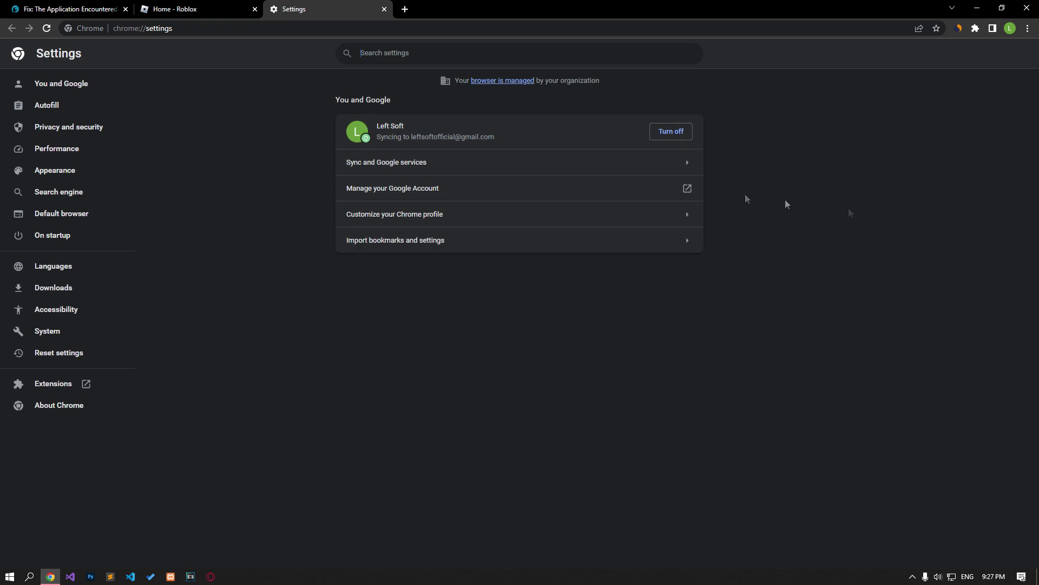
click(72, 128)
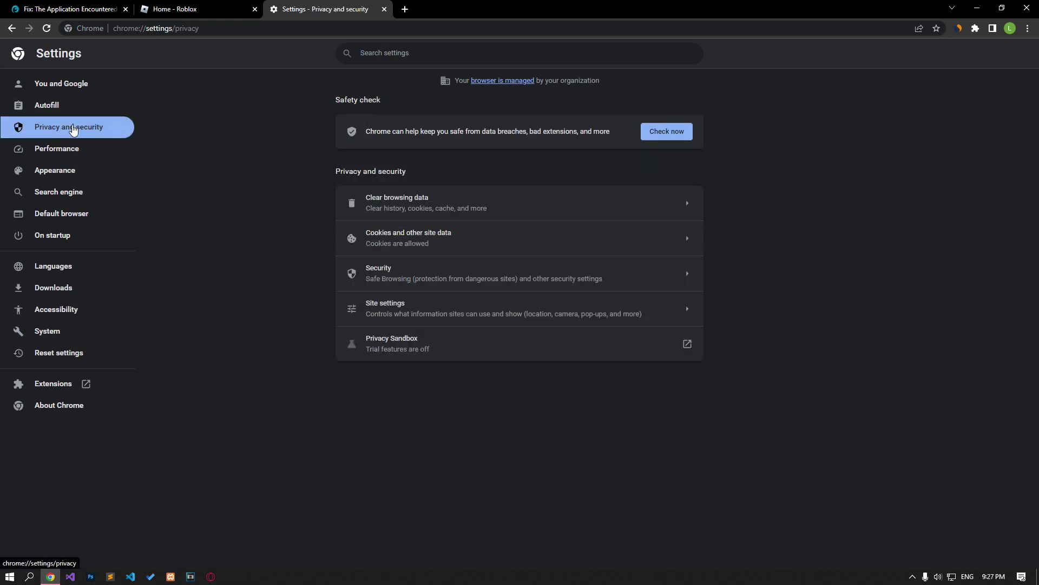
click(388, 271)
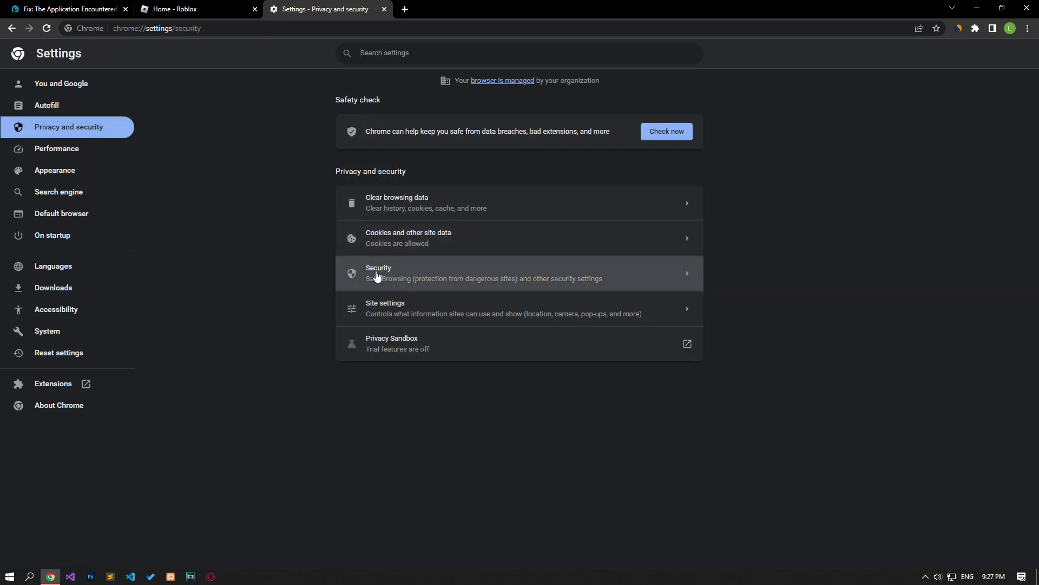
scroll(376, 273, down, 2)
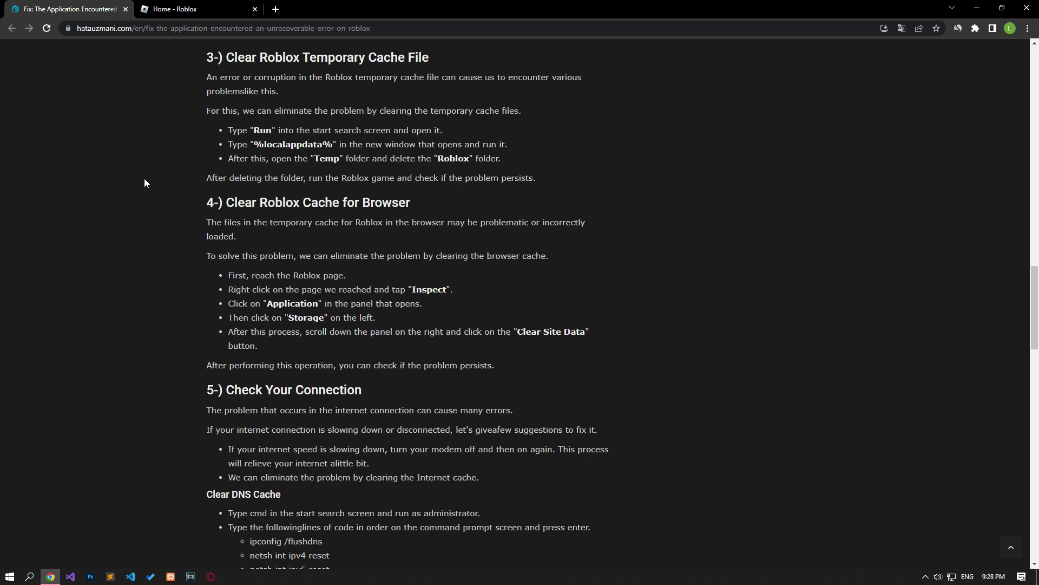
- Open the local AppData folder by pasting the article's %localappdata% into the Run box
key(super)
text(run)
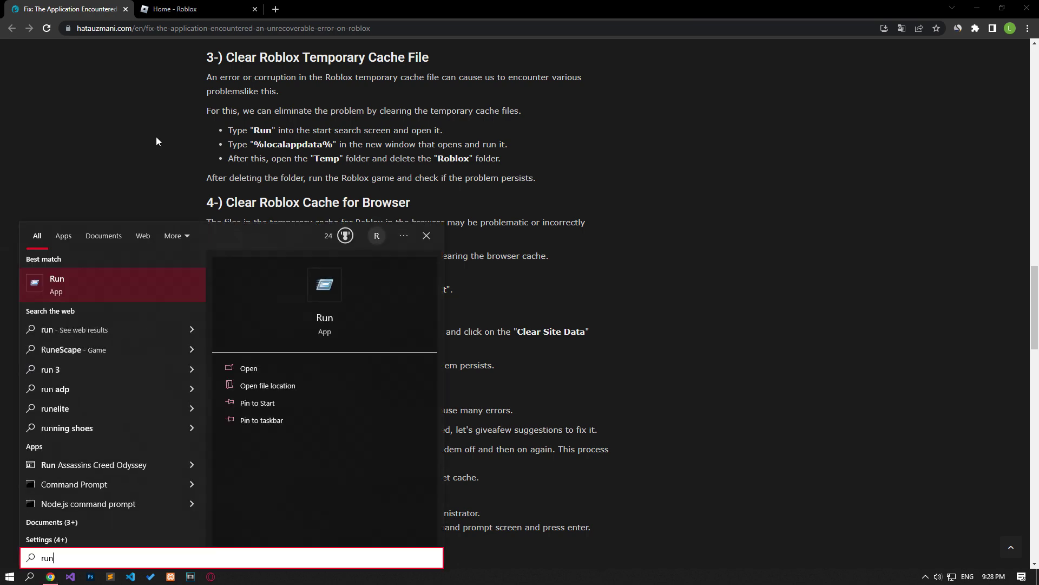
click(147, 281)
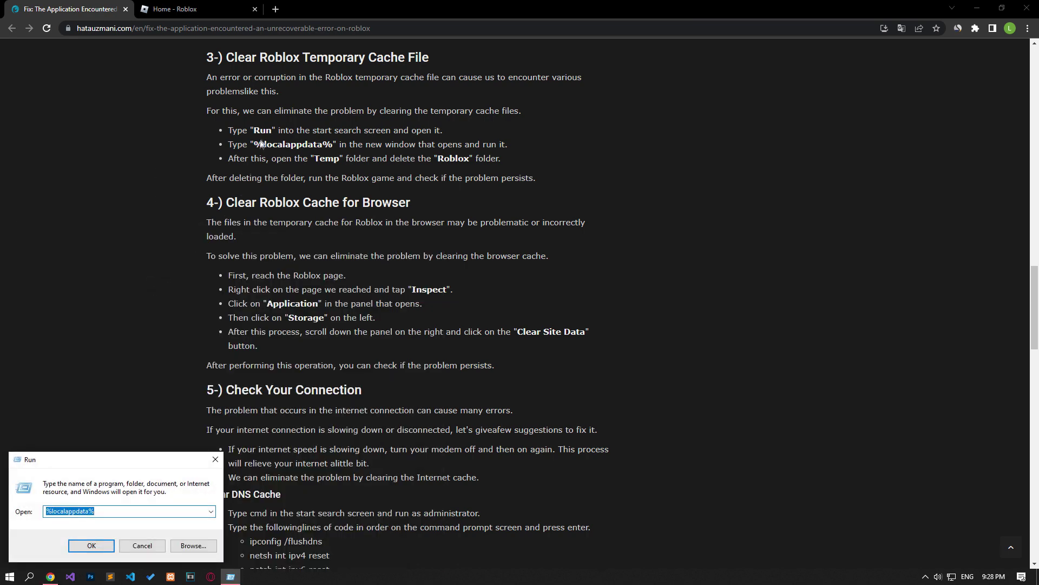
drag(255, 144, 332, 144)
right_click(328, 144)
click(352, 152)
key(alt+Tab)
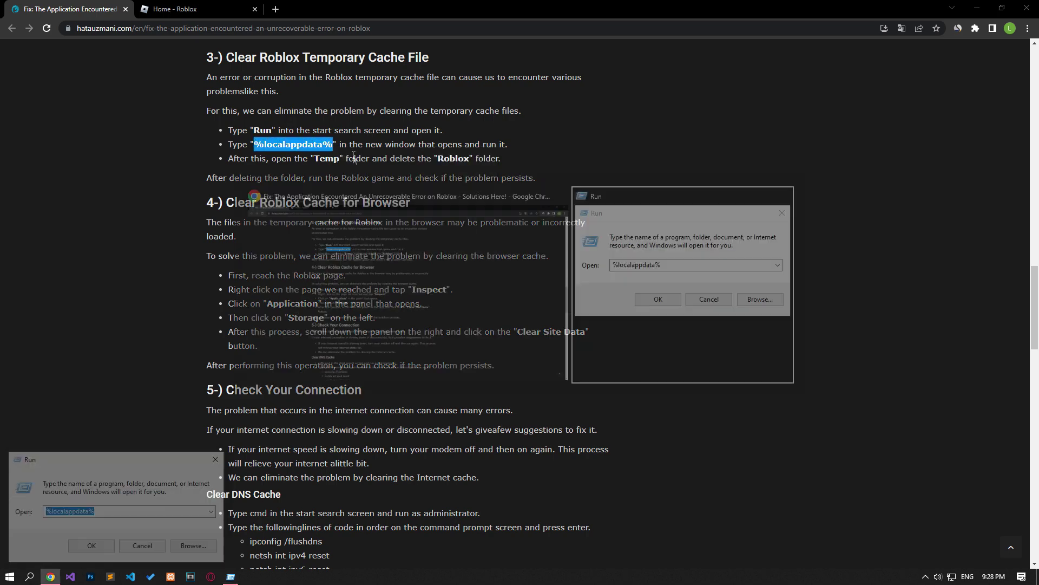
key(BackSpace)
right_click(101, 512)
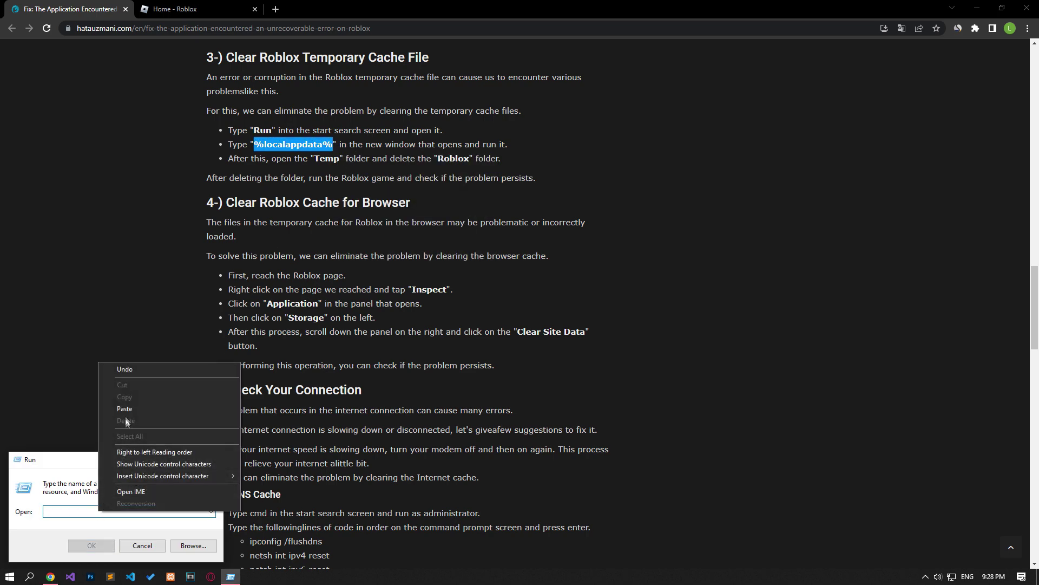
click(125, 409)
click(99, 546)
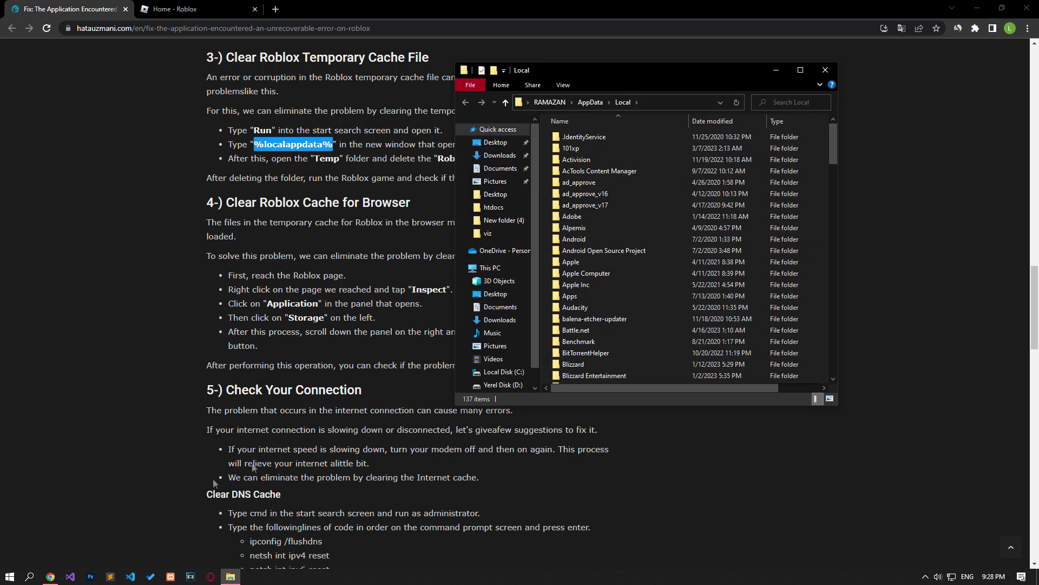
- Open the Temp folder and delete its Roblox folder
click(624, 295)
key(t)
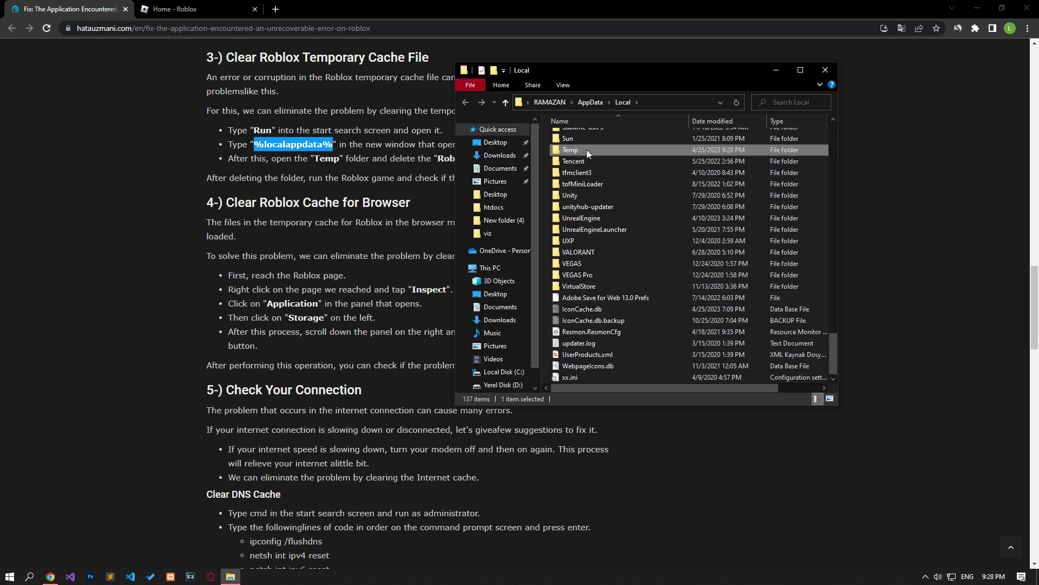
double_click(588, 153)
key(r)
key(o)
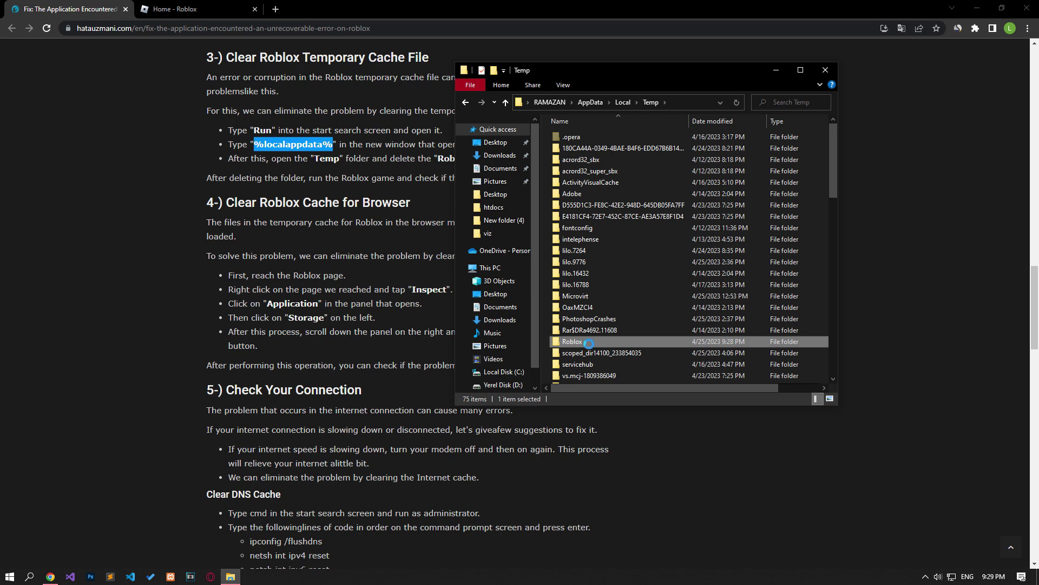
right_click(589, 343)
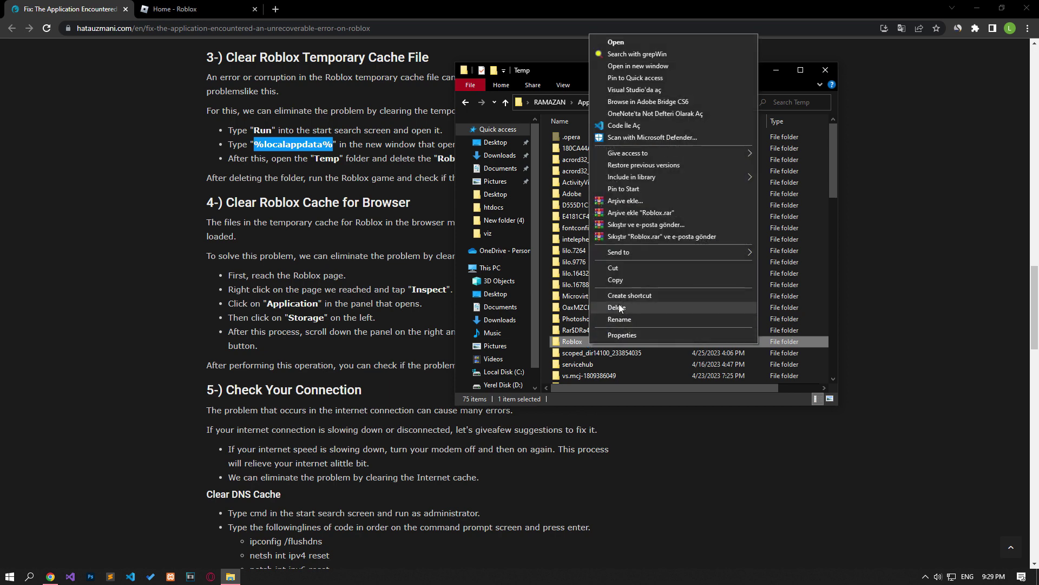
click(622, 306)
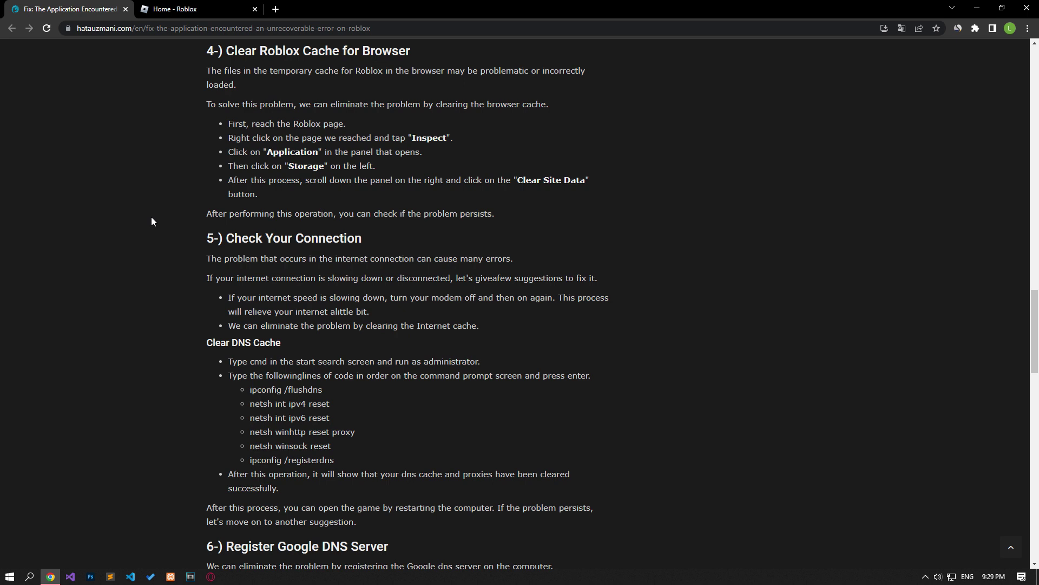
- Clear the Roblox tab's site data via DevTools Application storage, then reload the page
click(192, 15)
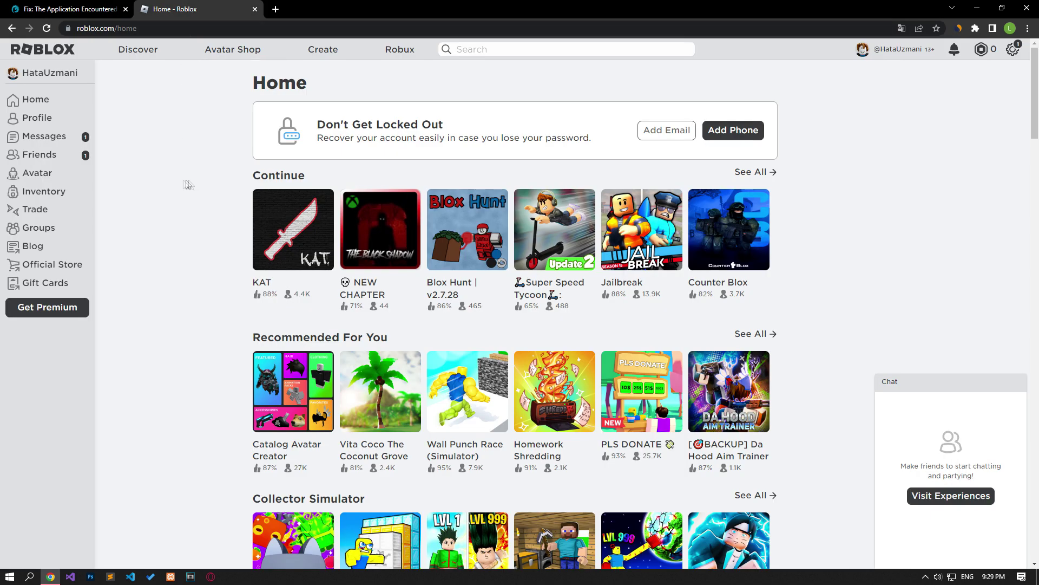
right_click(188, 161)
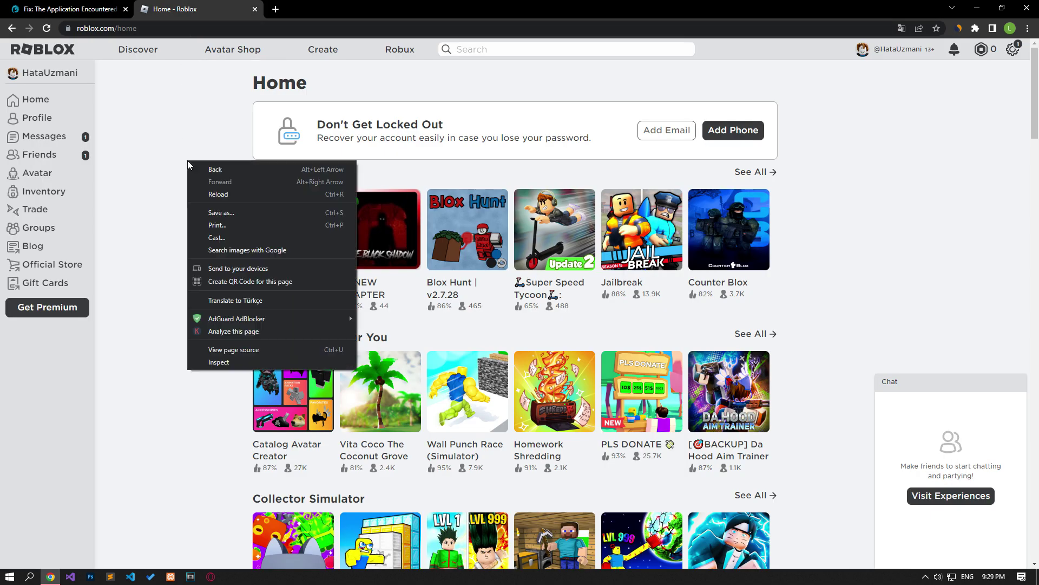
click(220, 364)
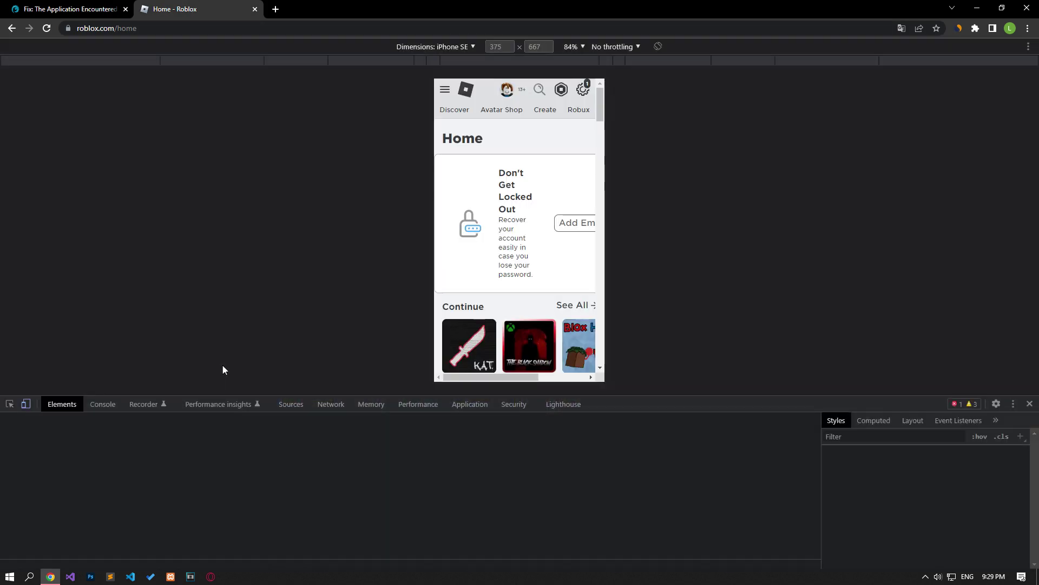
click(480, 405)
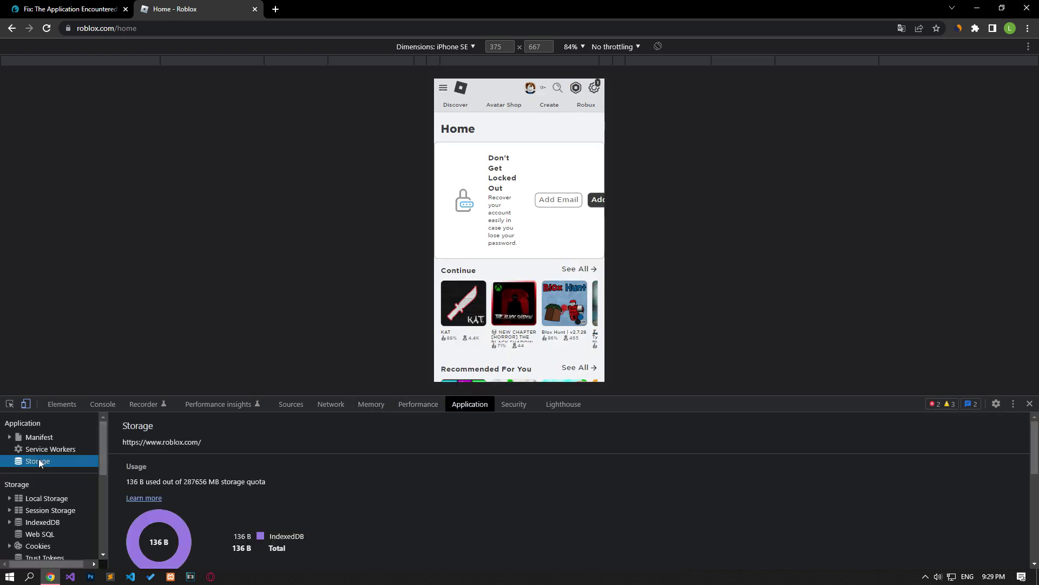
scroll(277, 509, down, 2)
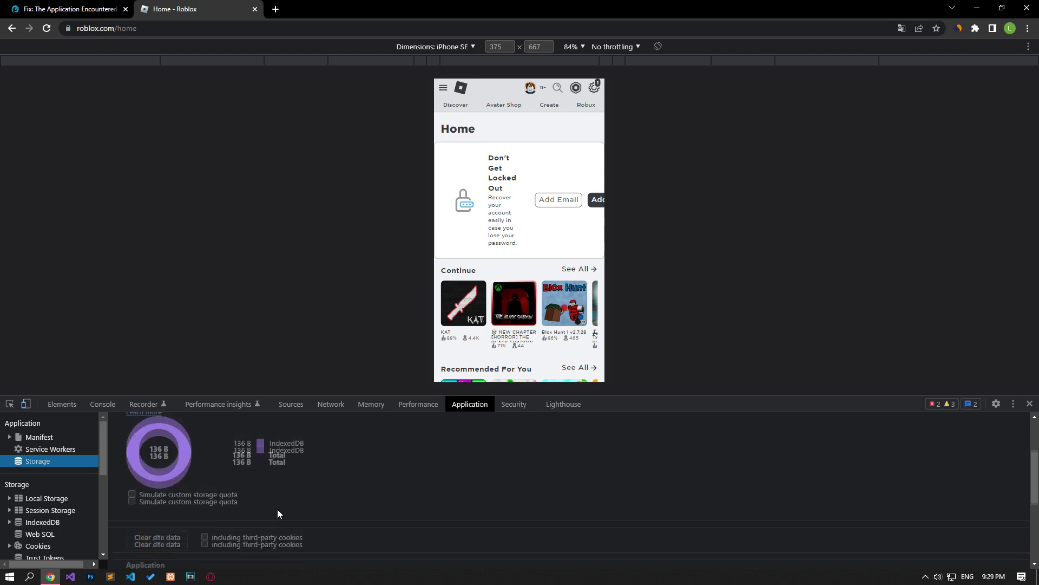
click(170, 521)
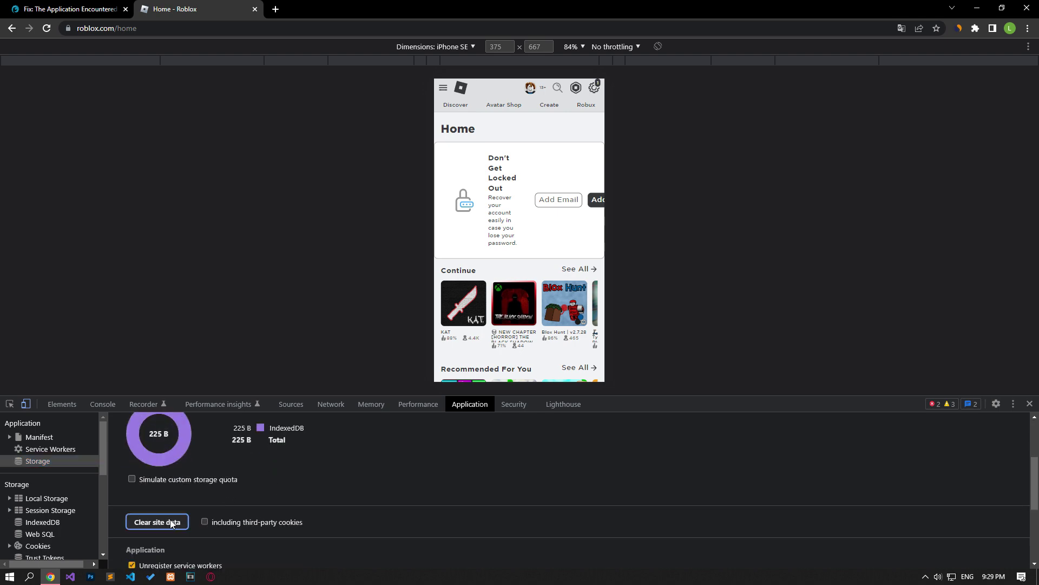
click(1030, 404)
click(47, 28)
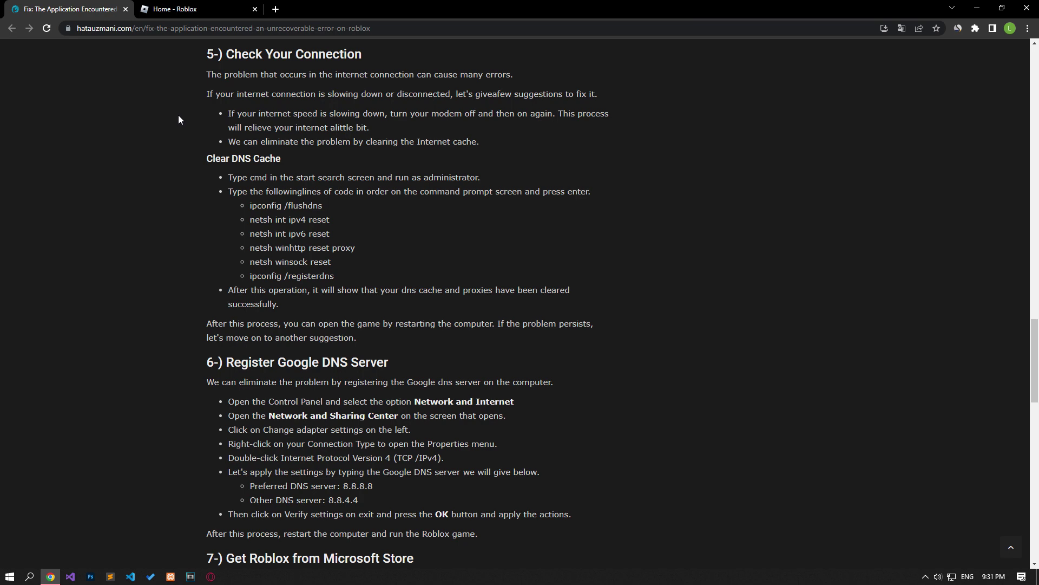
- Open the Ethernet adapter's properties from Control Panel's Network and Sharing Center
key(super)
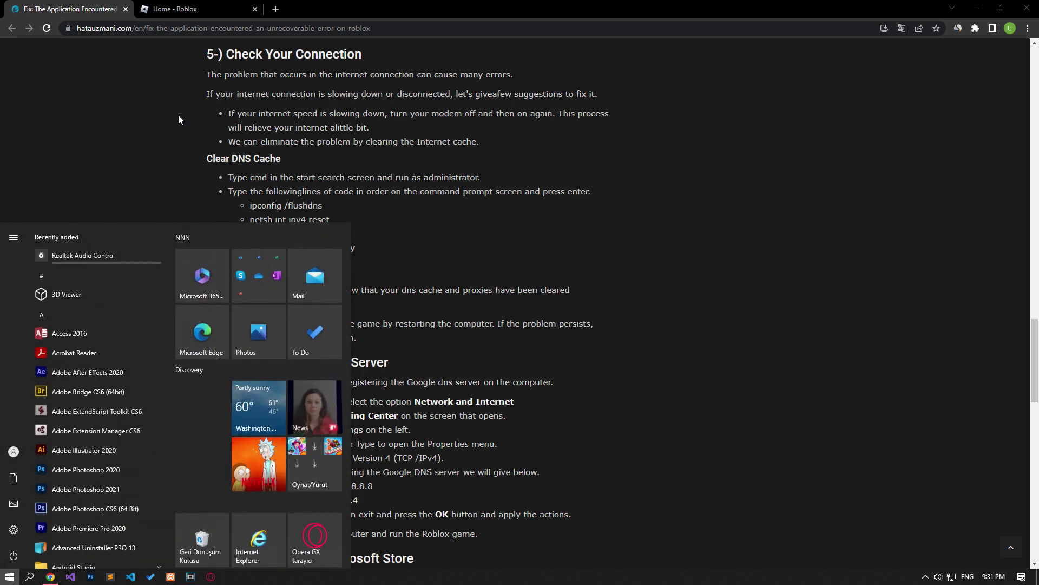
text(control)
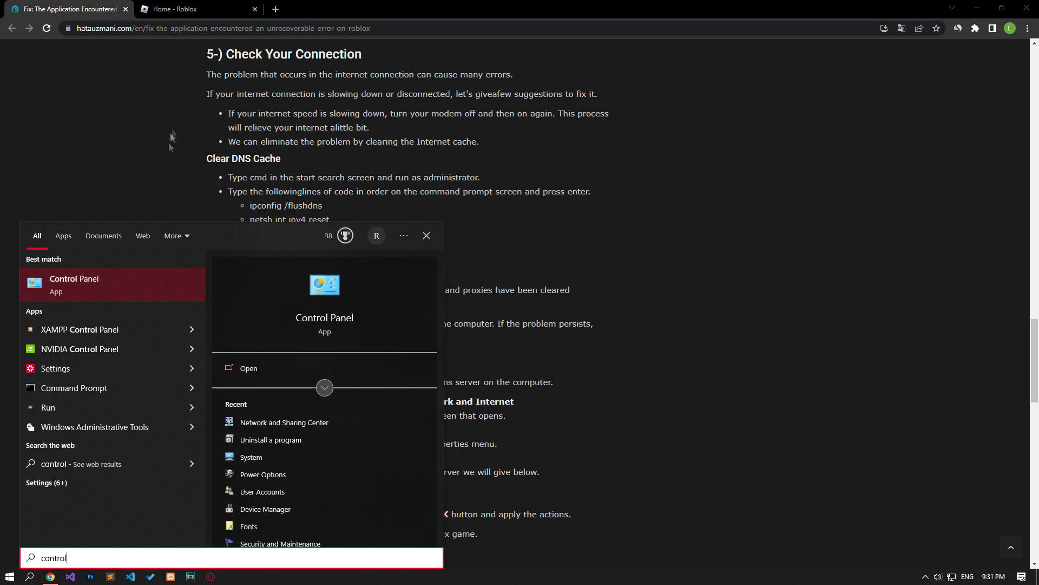
click(129, 272)
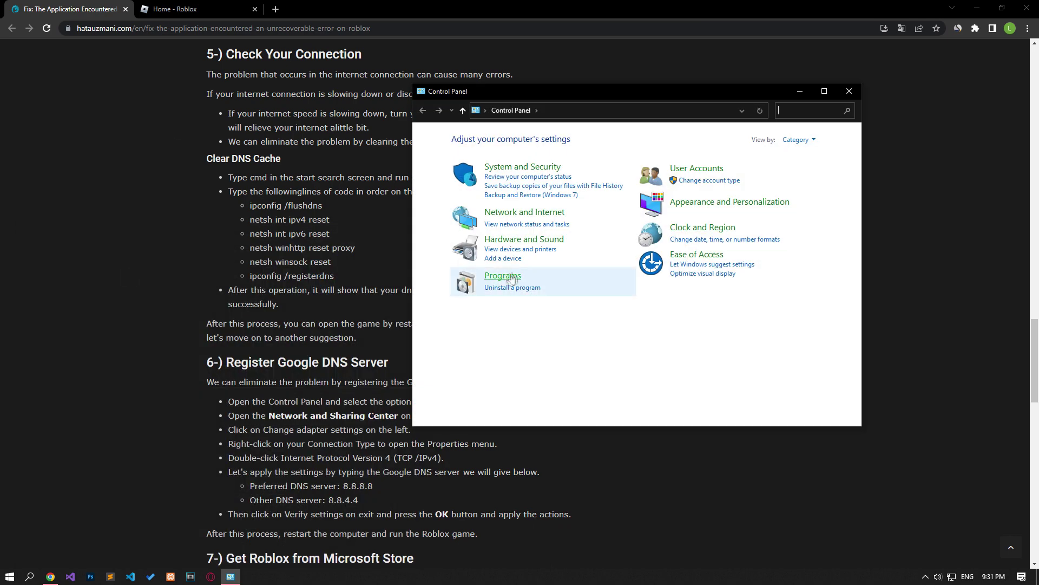
click(517, 213)
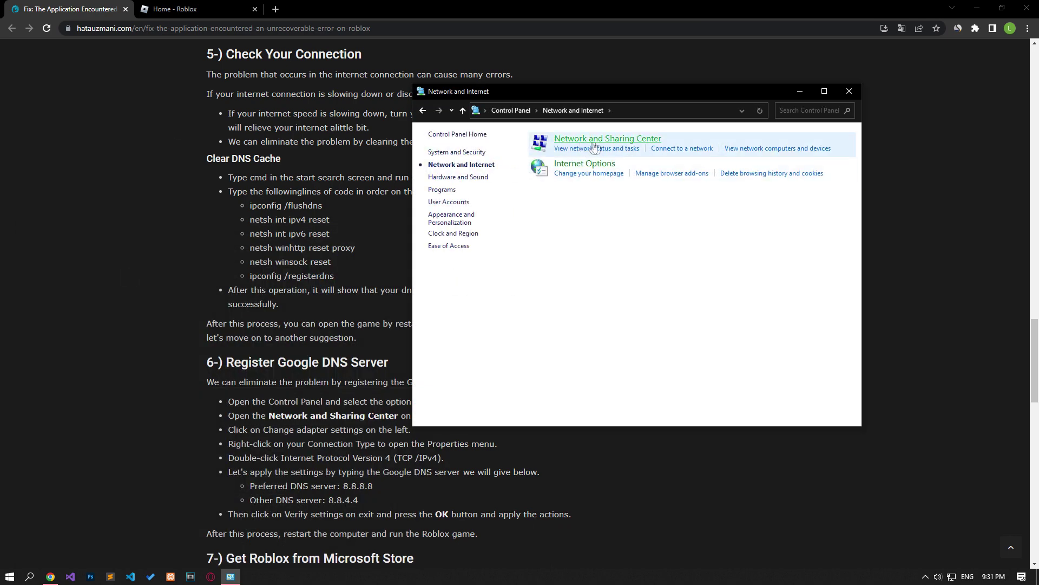
click(594, 146)
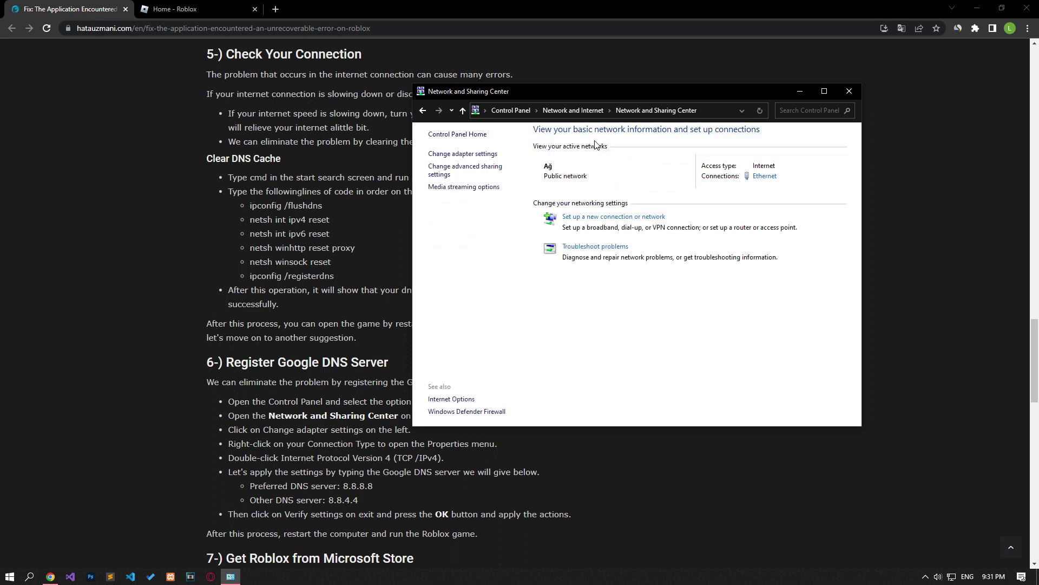
click(765, 176)
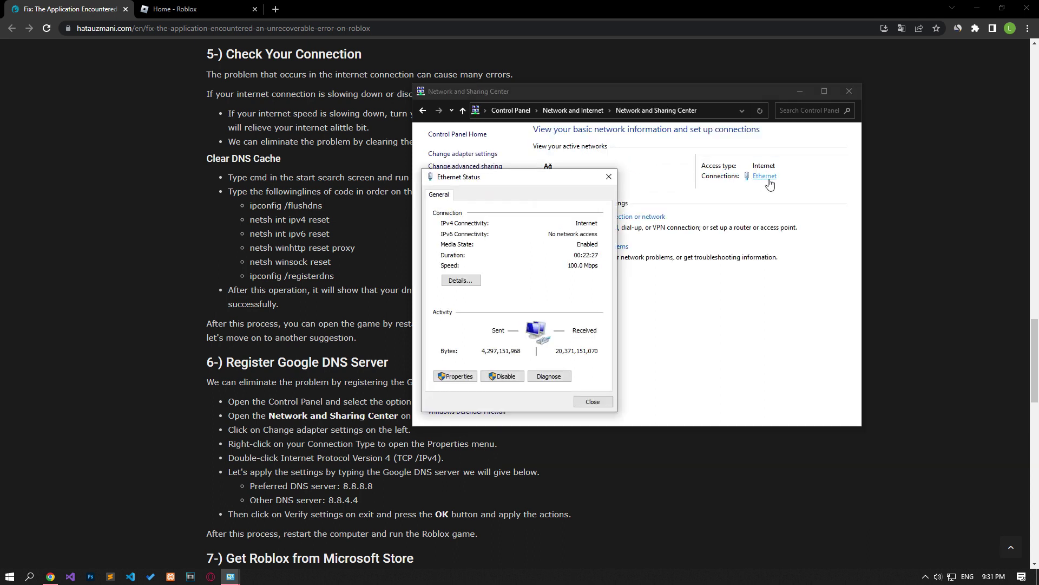
click(471, 376)
- Set IPv4 to use DNS servers 8.8.8.8 and 8.8.4.4
click(519, 312)
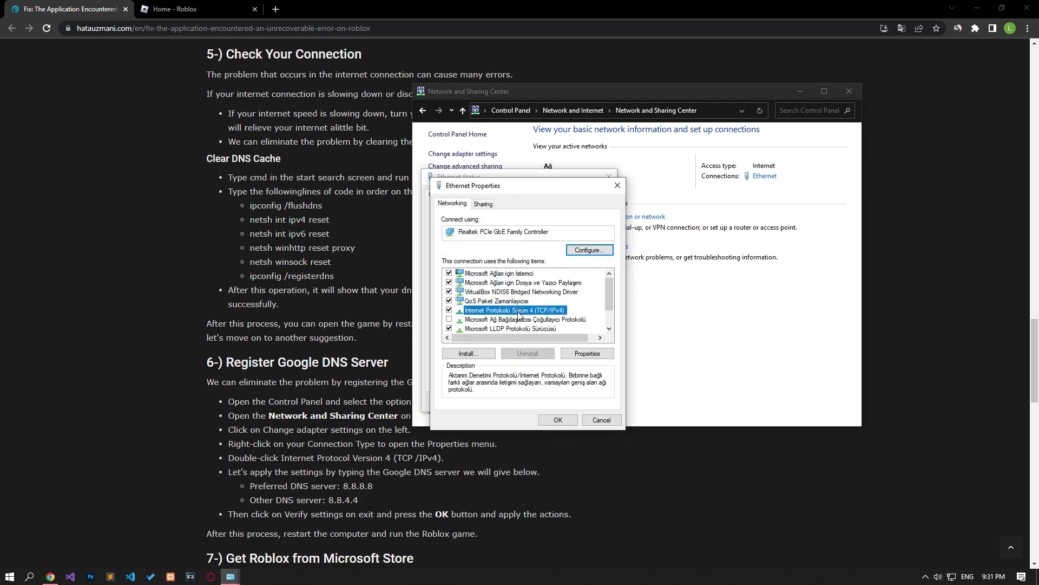
double_click(519, 312)
click(501, 379)
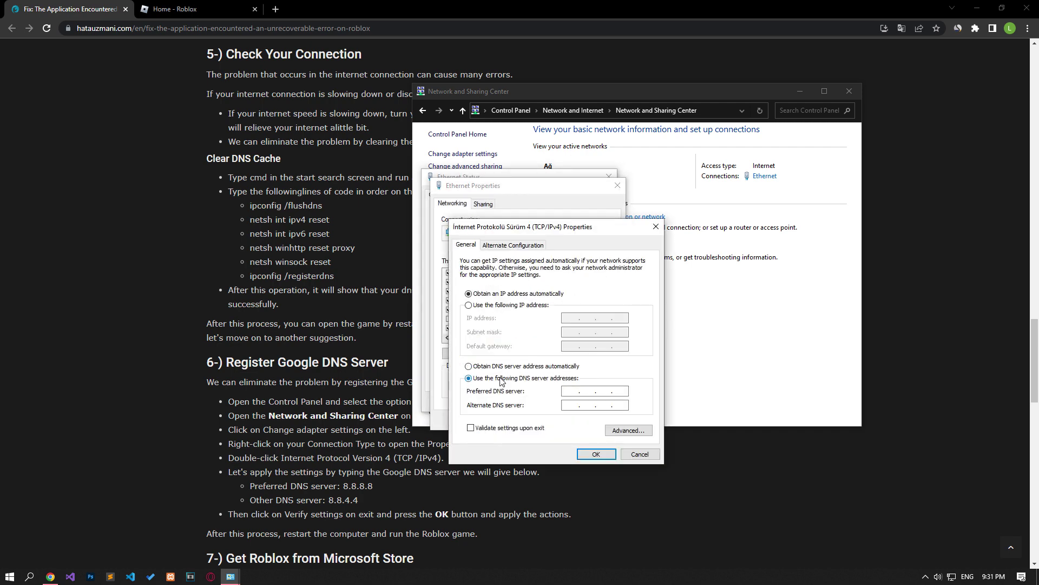
text(8.8.4.4)
click(597, 453)
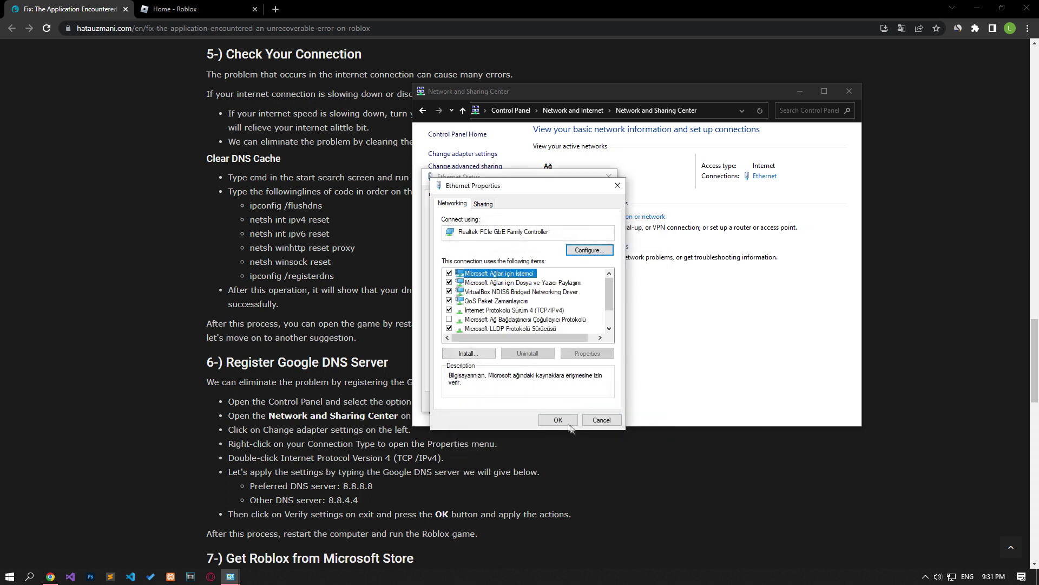
- Untick Internet Protocol Version 6, apply the changes and close Ethernet Status
scroll(477, 311, down, 1)
click(471, 310)
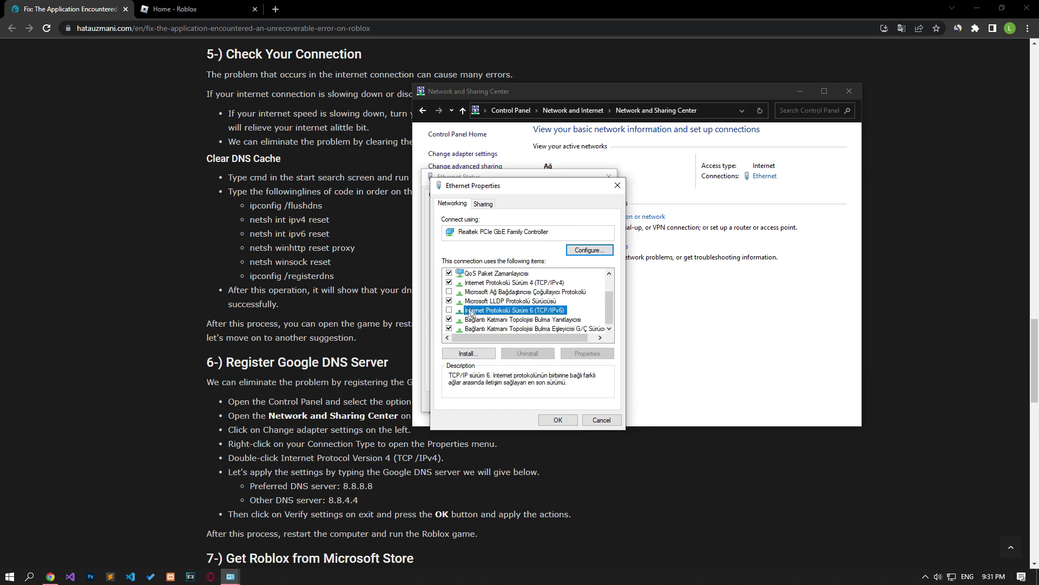
click(449, 310)
click(558, 421)
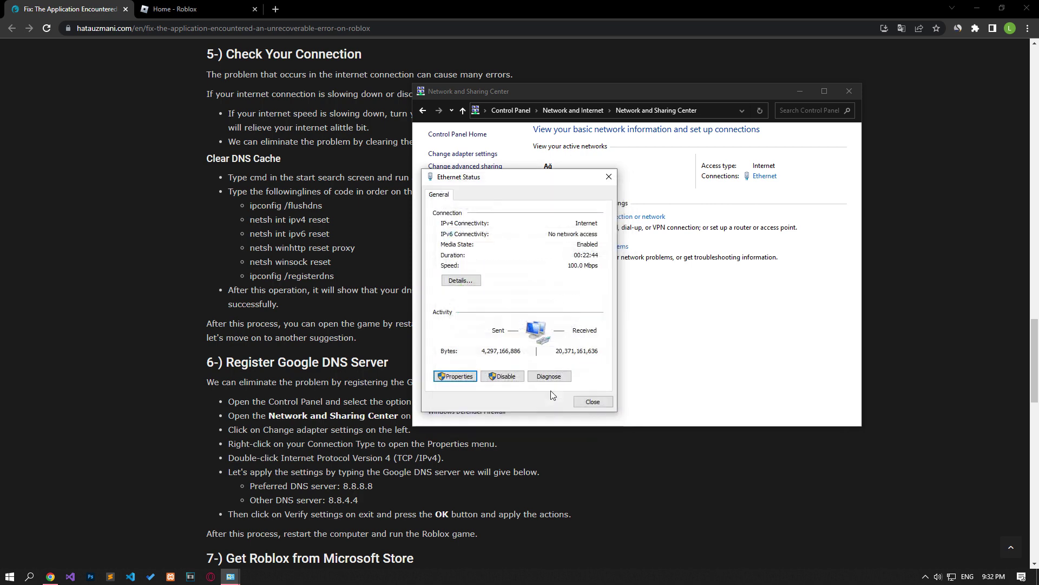
click(593, 401)
- Close the Network and Sharing Center and launch Command Prompt as administrator
click(849, 91)
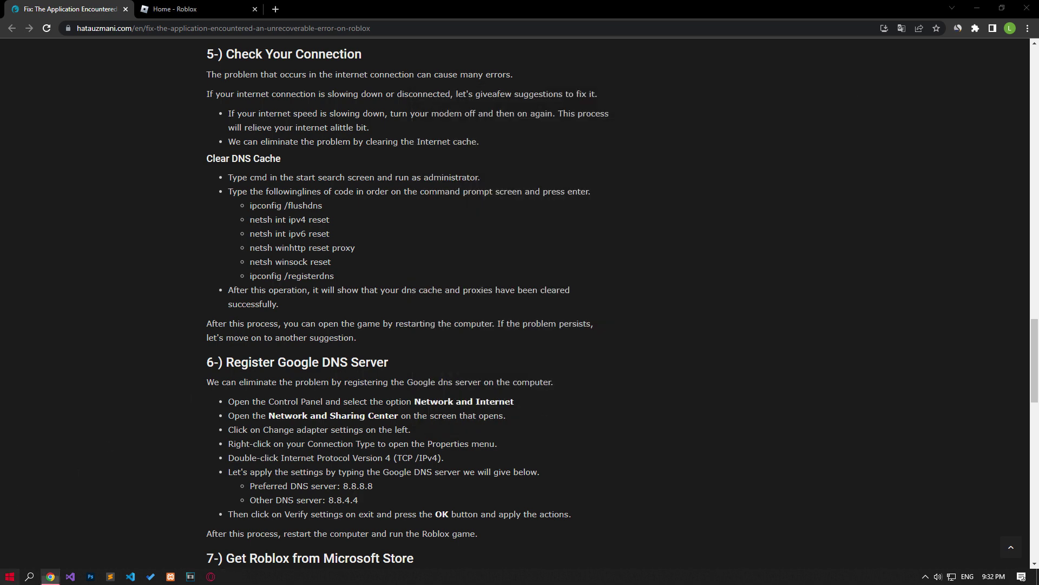
key(super)
text(cmd)
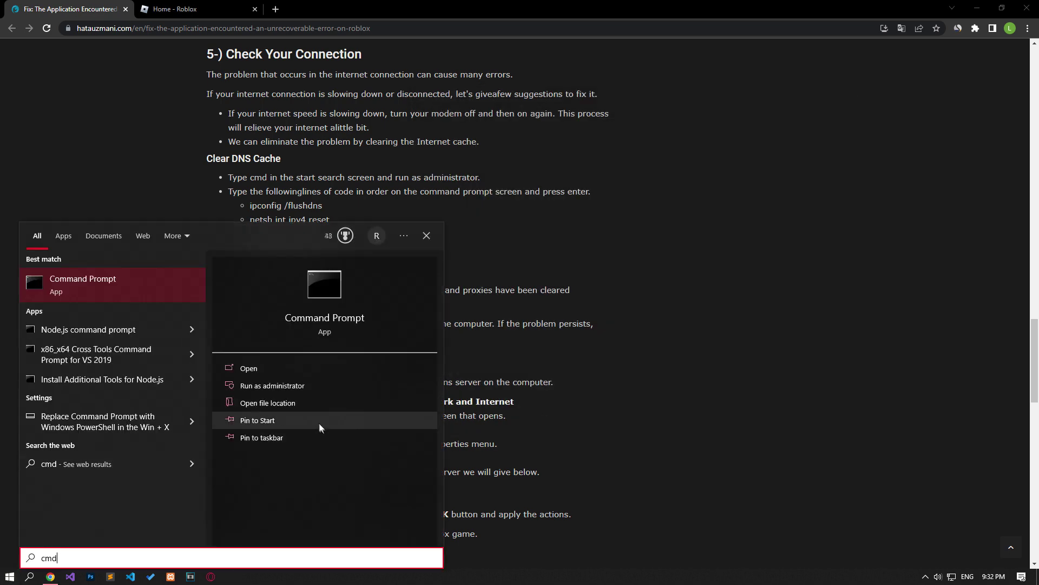
click(287, 394)
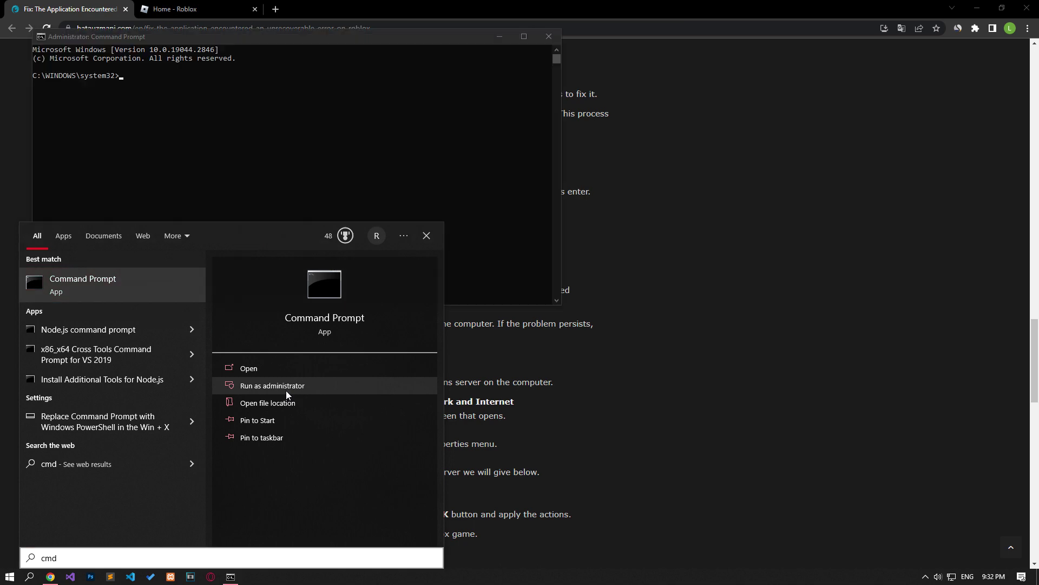
drag(187, 33, 701, 70)
- Run the article's commands, from ipconfig /flushdns through ipconfig /registerdns, in Command Prompt
click(294, 210)
triple_click(294, 210)
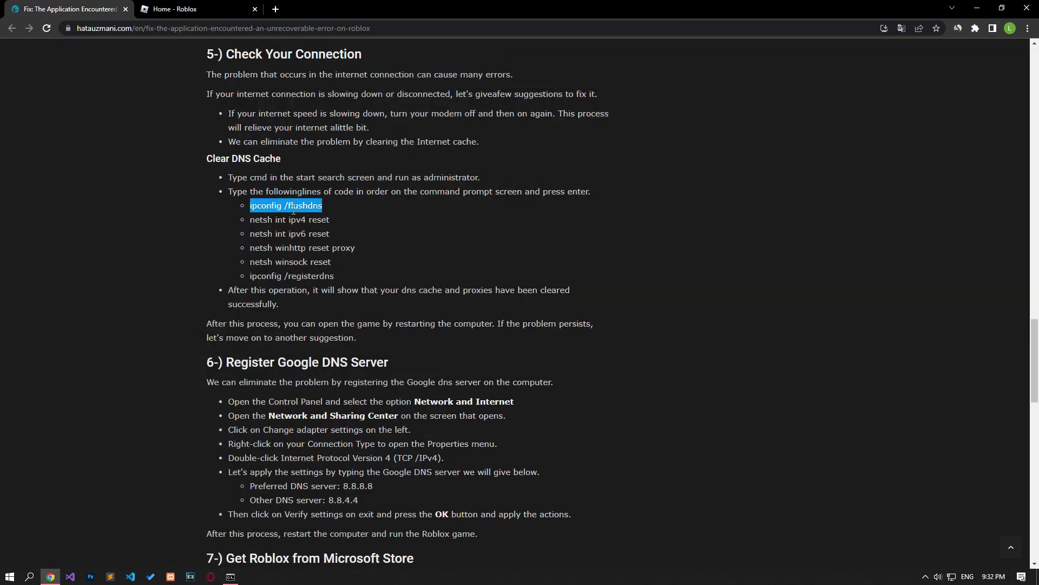
key(ctrl+c)
key(alt+Tab)
triple_click(289, 220)
triple_click(302, 248)
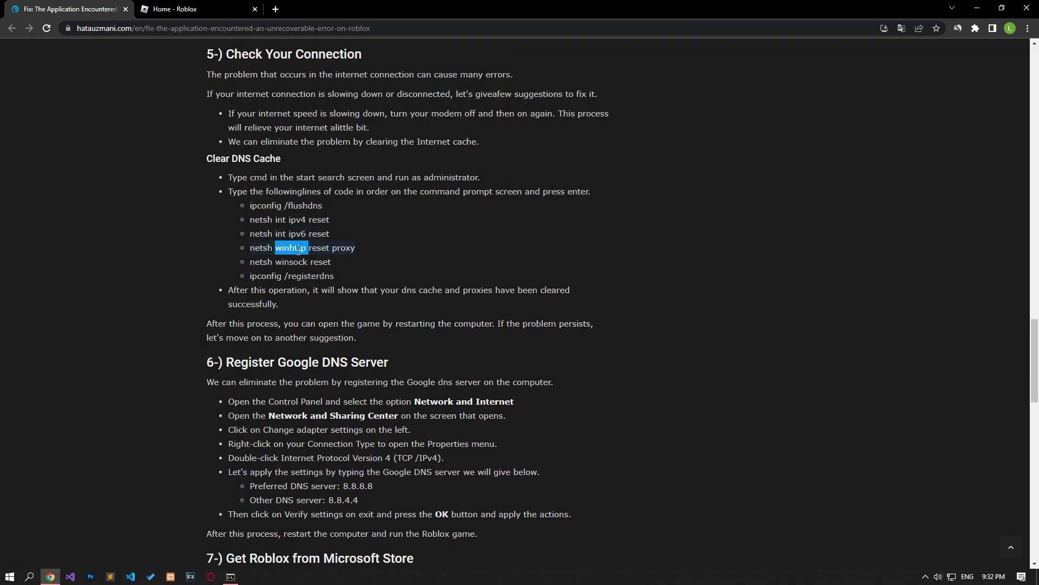
triple_click(290, 277)
key(ctrl+c)
key(alt+Tab)
key(ctrl+v)
key(Return)
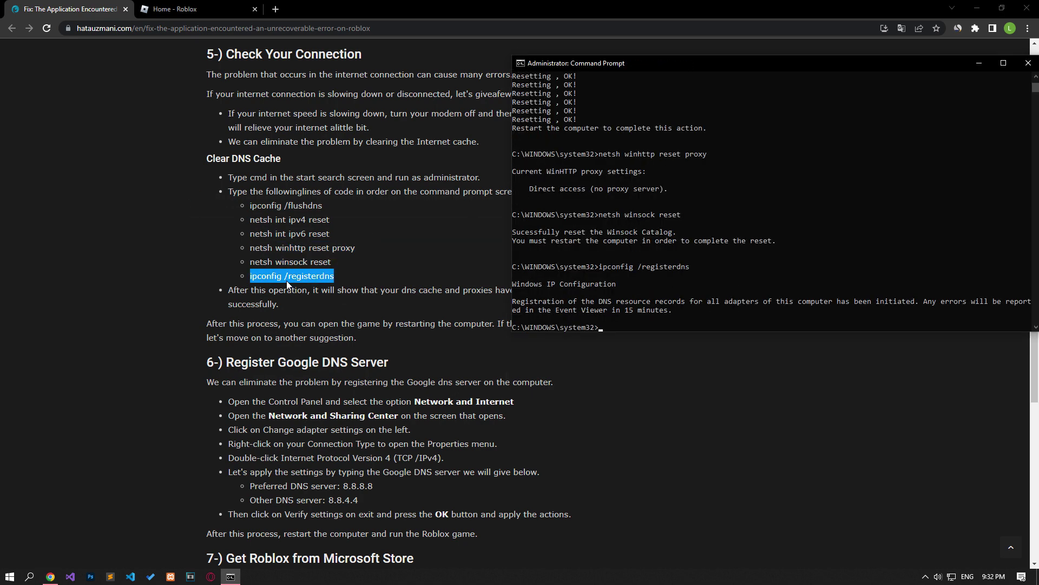
- Close Command Prompt and bring up the Start menu's power options
click(1028, 63)
click(10, 576)
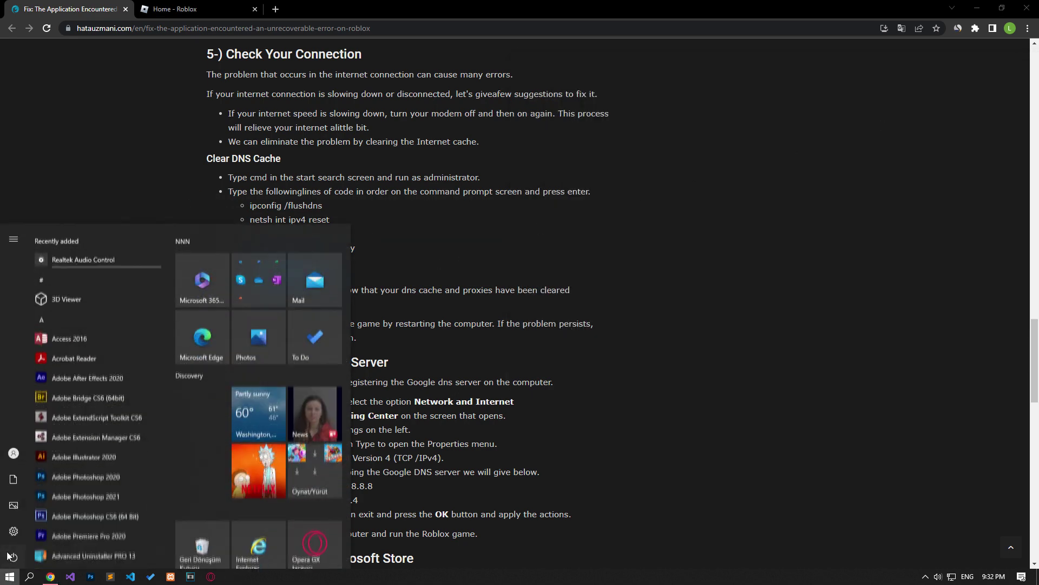
click(14, 556)
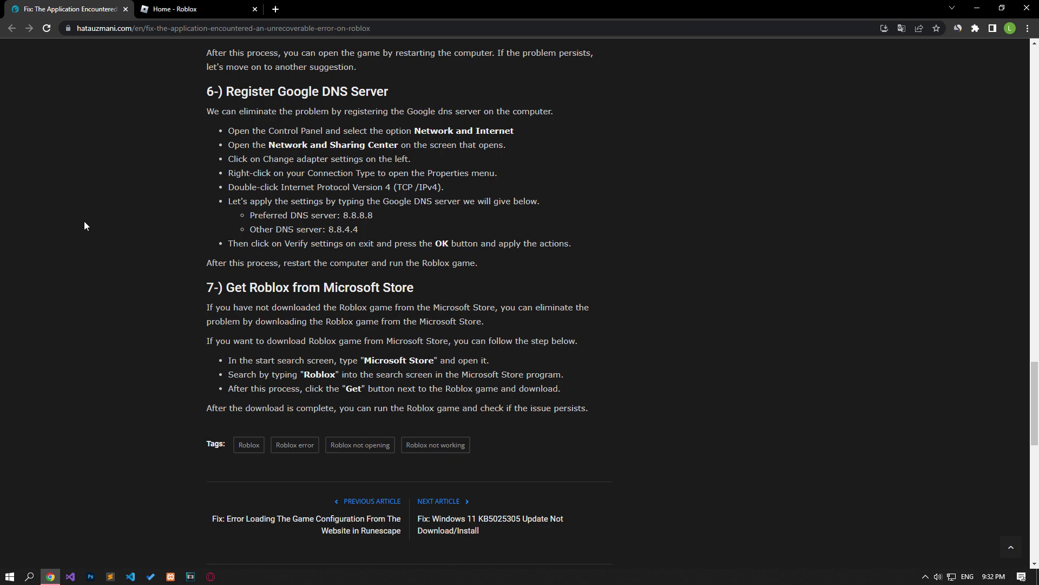
- Open the local AppData folder by entering %localappdata% in Run
key(super)
text(run)
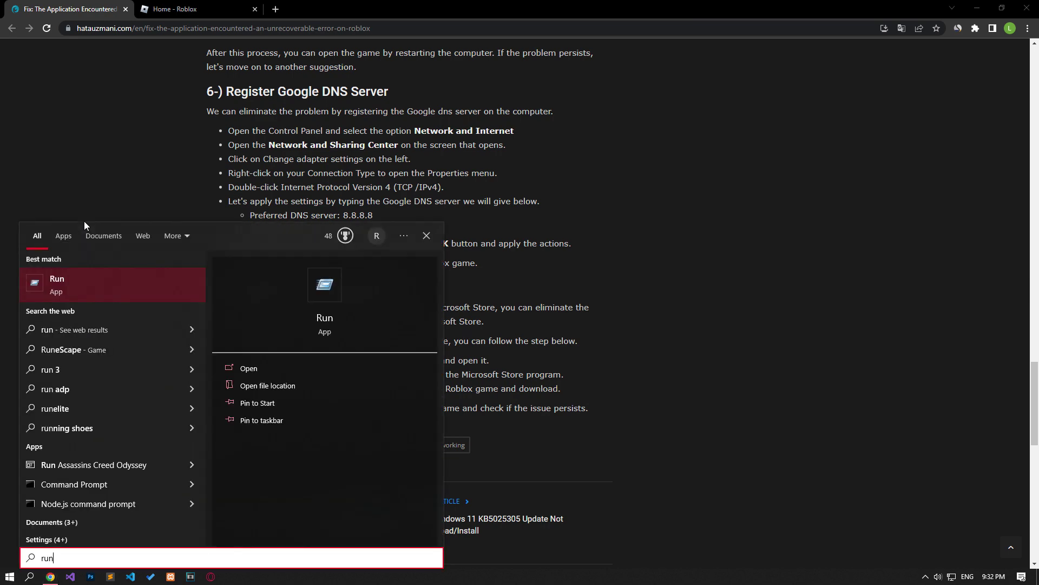
click(84, 281)
text(%)
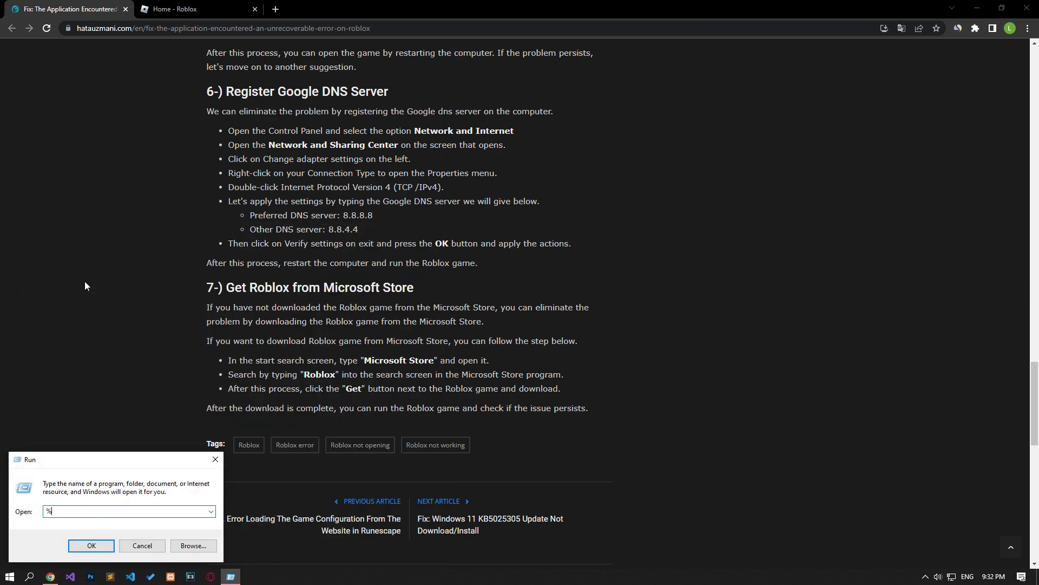
text(localappdata%)
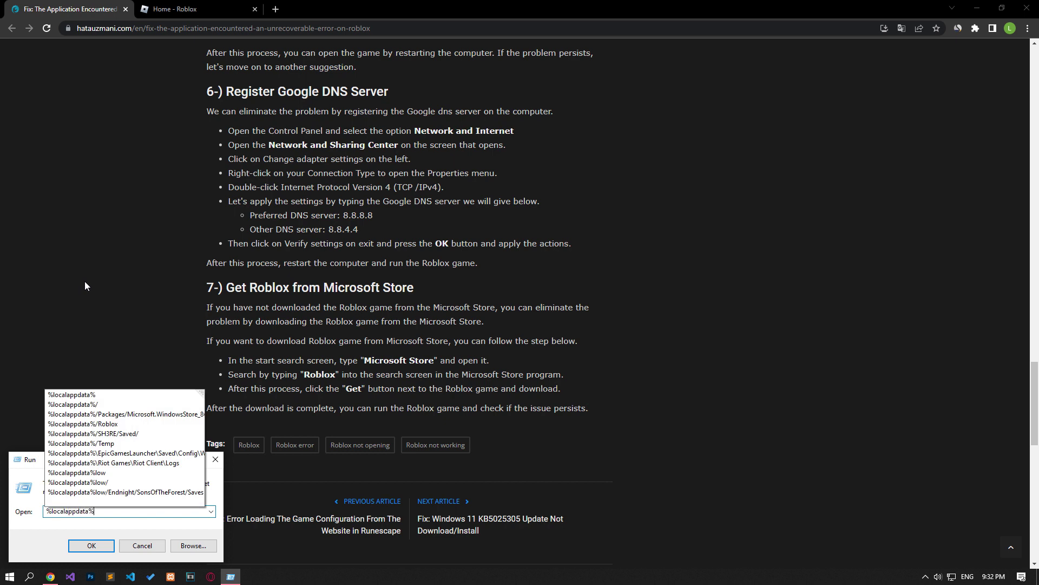
click(81, 544)
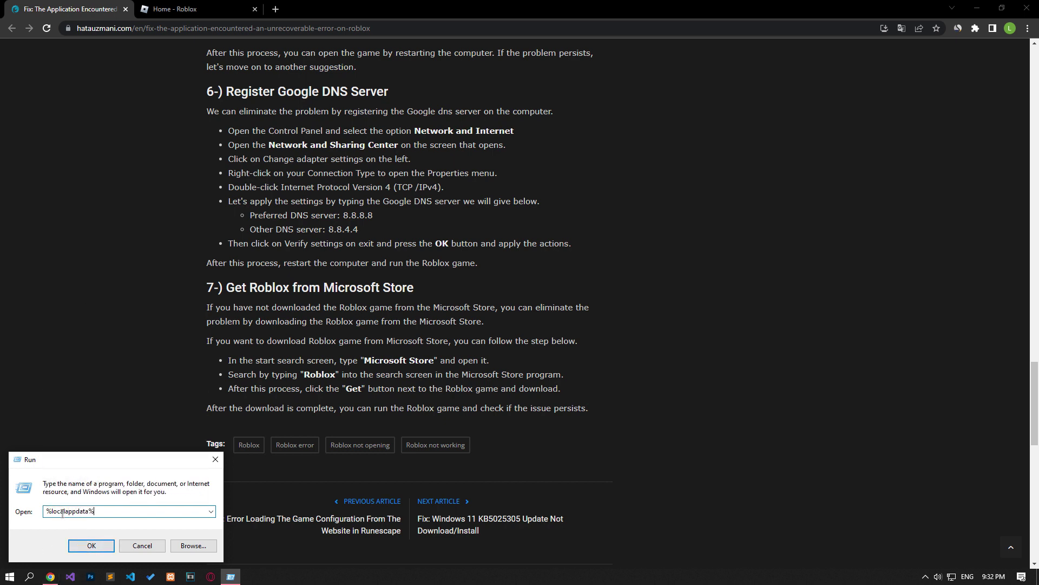
click(98, 546)
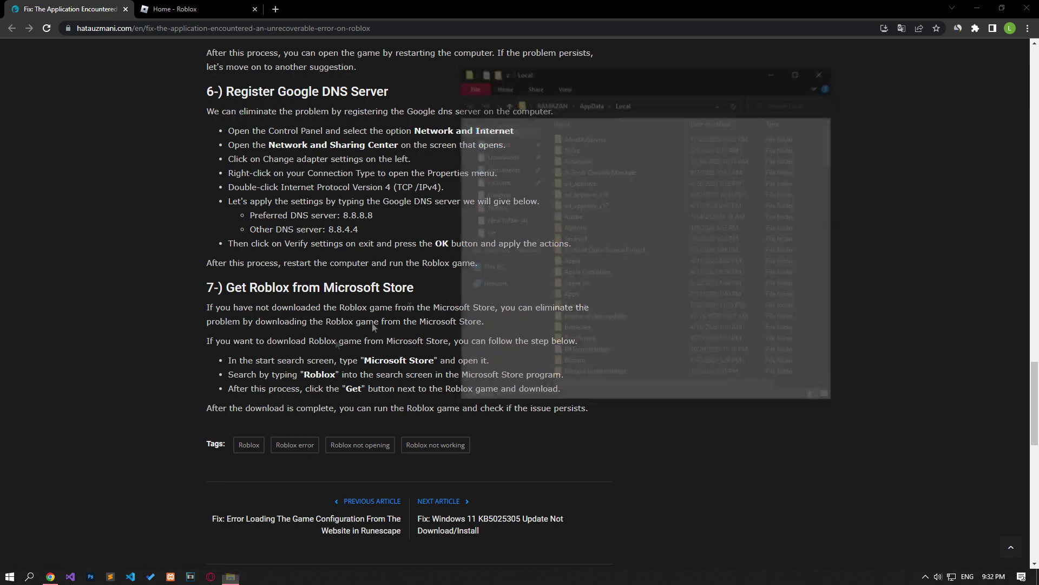
- Find the Roblox folder in the list and delete it
click(652, 254)
scroll(610, 269, down, 4)
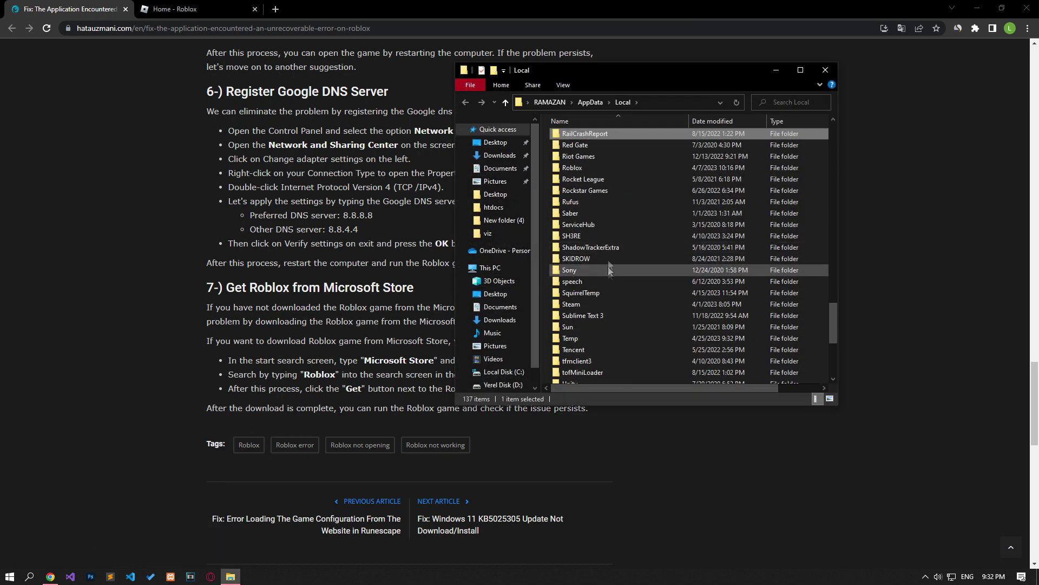
right_click(589, 168)
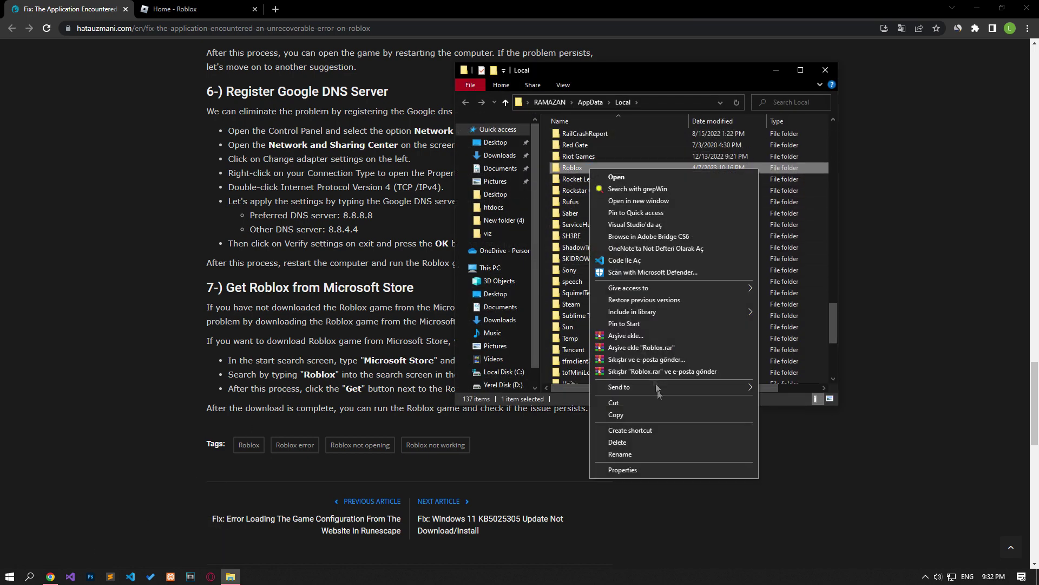
click(625, 441)
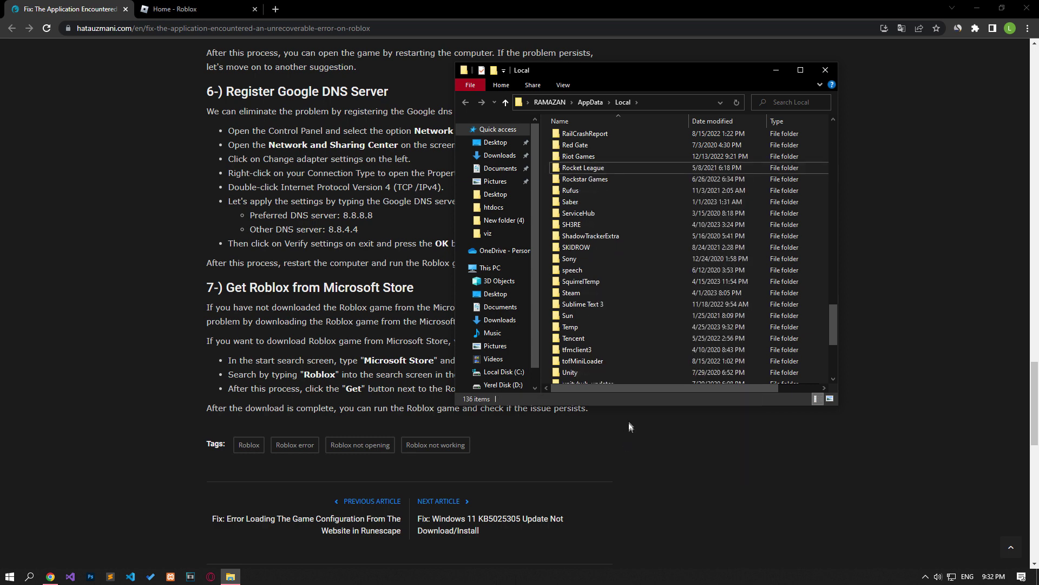
- Close Explorer and press Play on the KAT game page in the Roblox tab
click(827, 75)
click(226, 6)
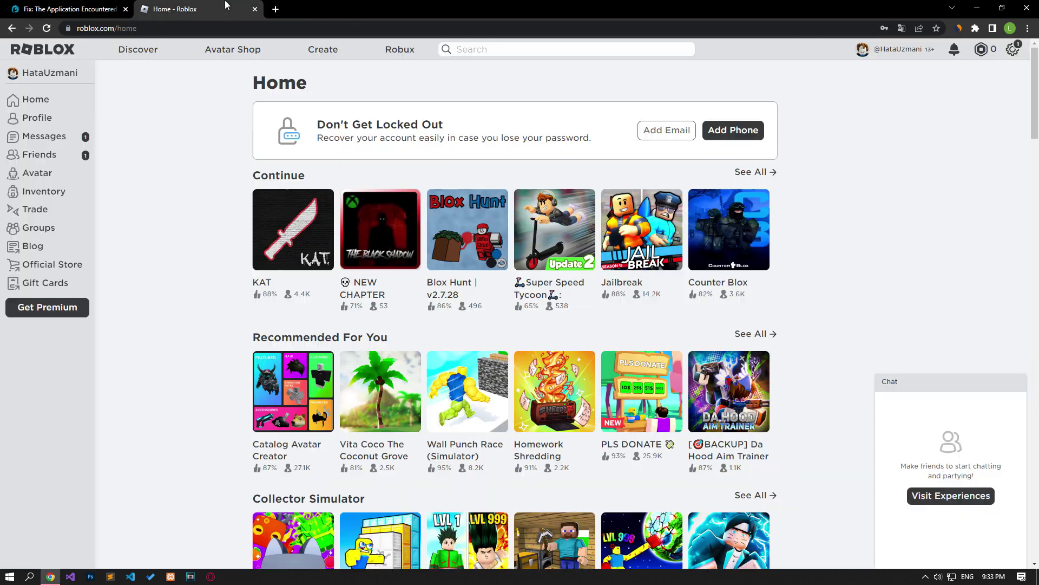
click(273, 224)
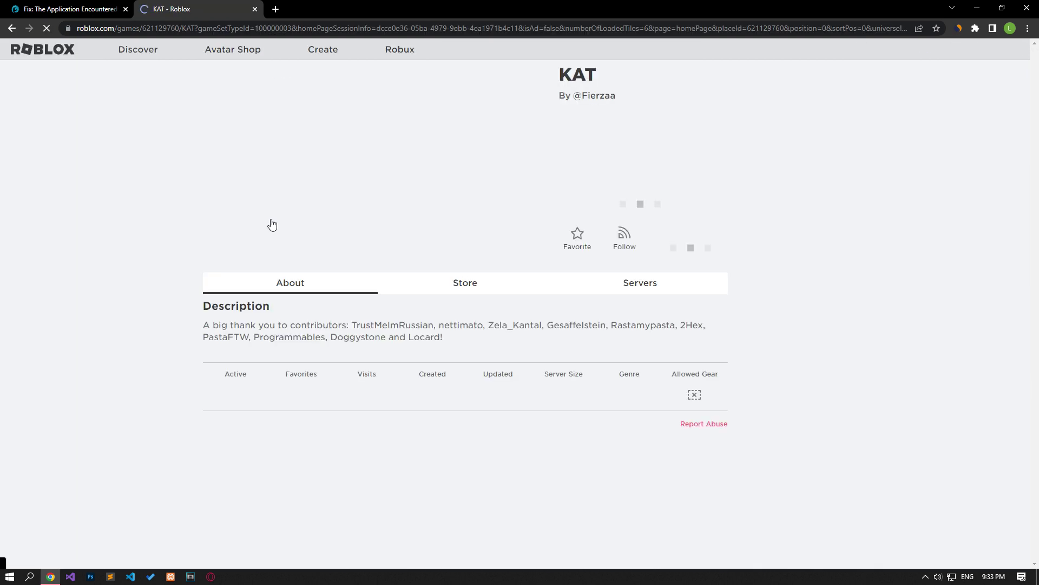
click(629, 212)
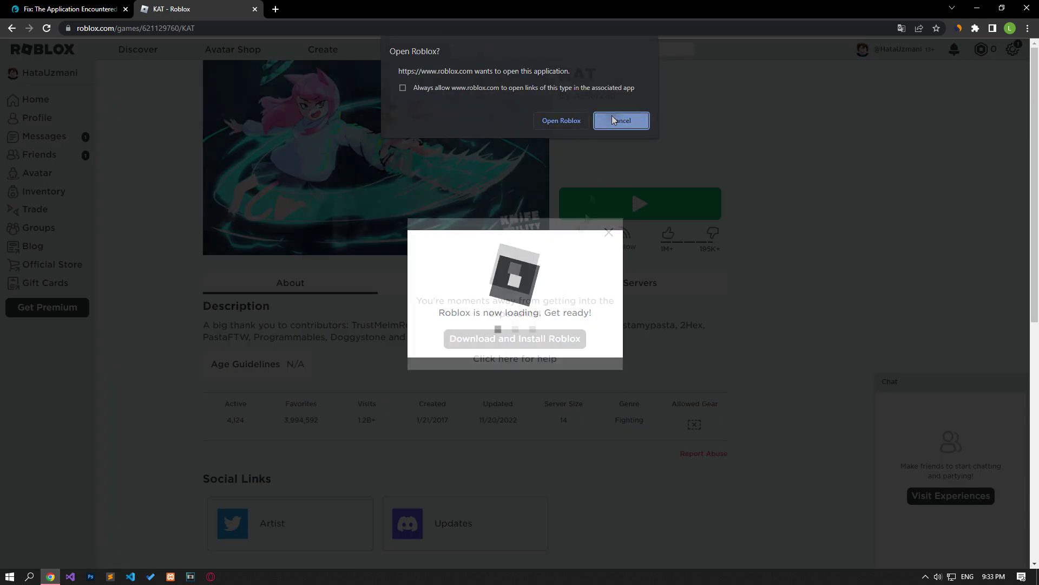
- Cancel the Open Roblox prompt, then download and run RobloxPlayerLauncher.exe
click(601, 120)
click(546, 338)
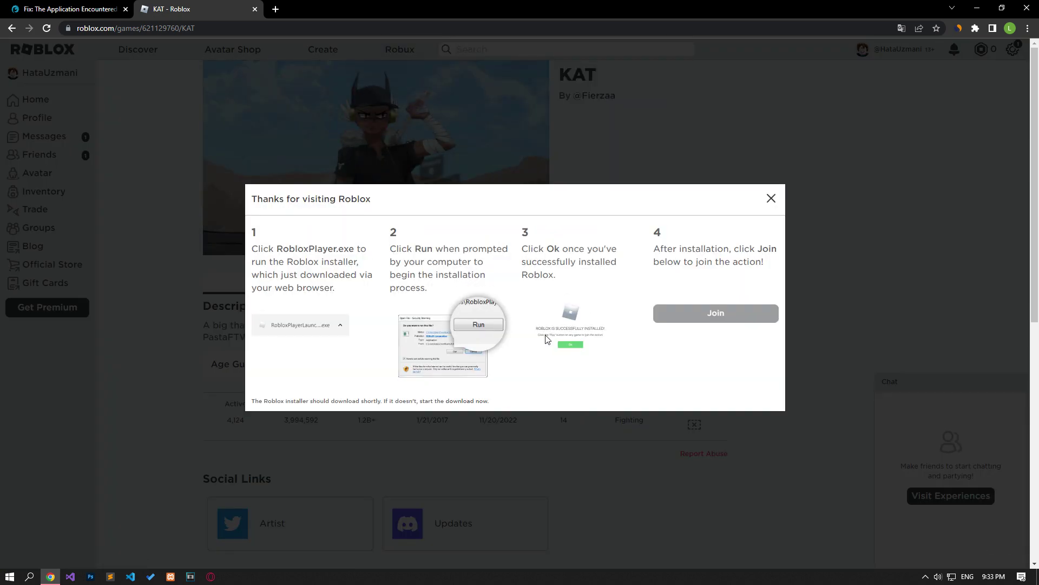
click(43, 561)
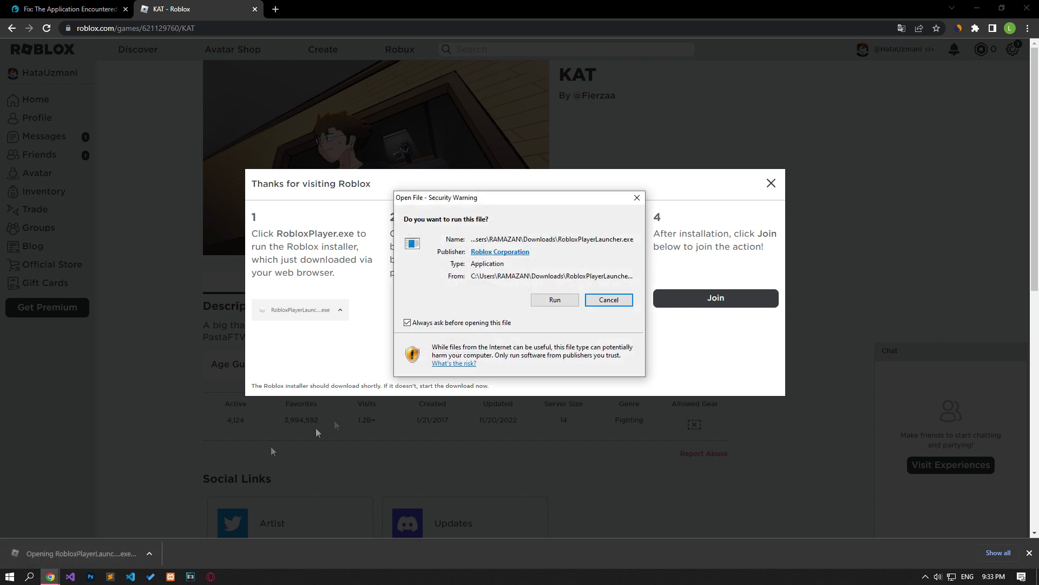
click(561, 299)
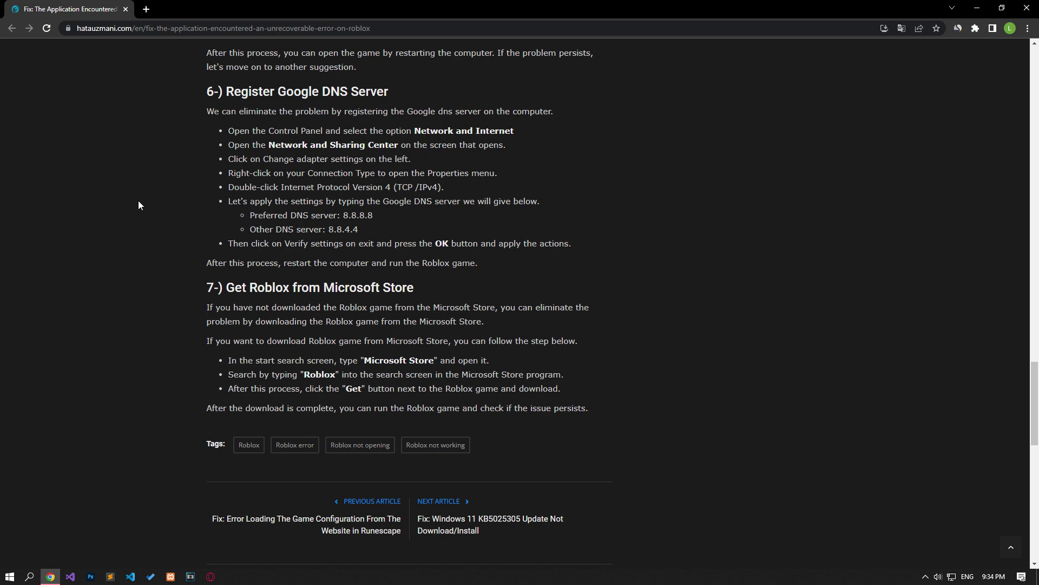
- Launch Microsoft Store, search for Roblox and open its installed app page
key(super)
text(micro)
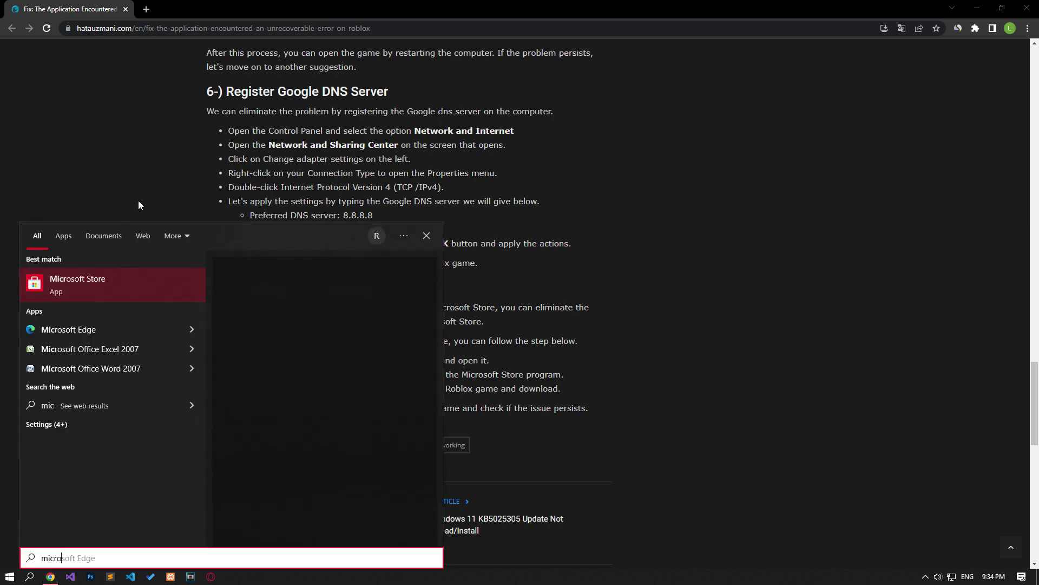
text(soft)
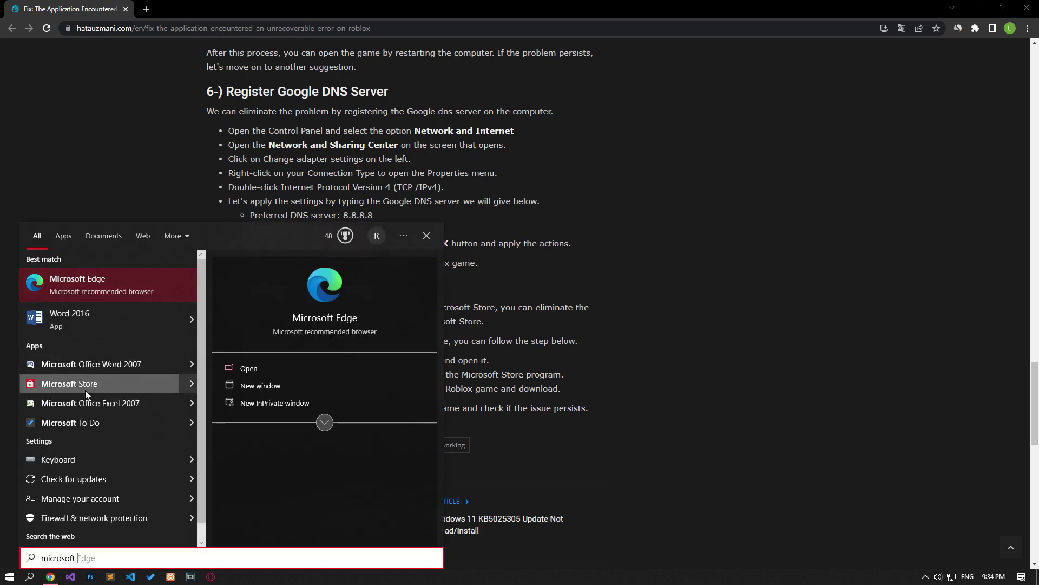
text( s)
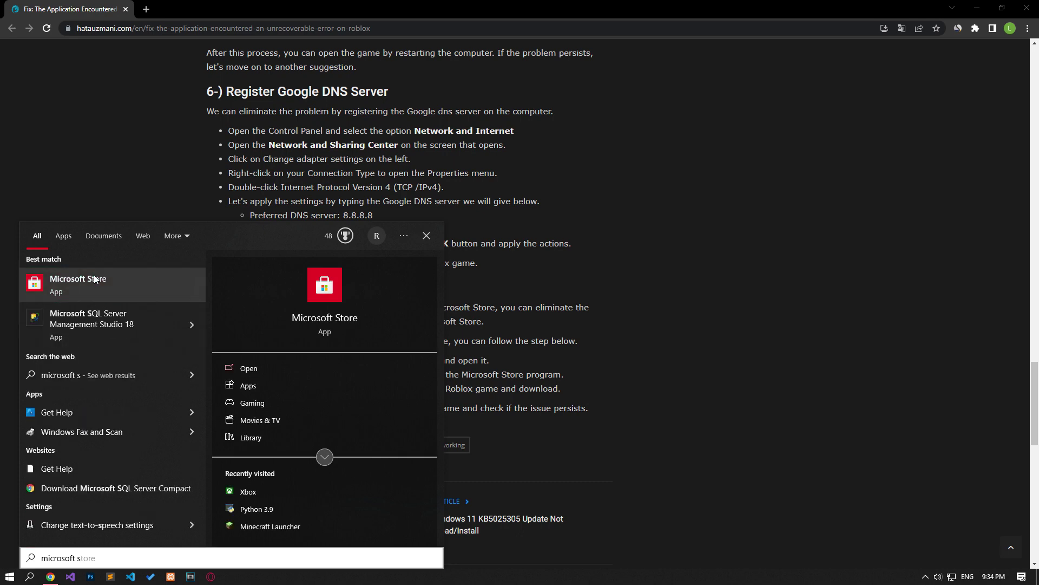
click(93, 278)
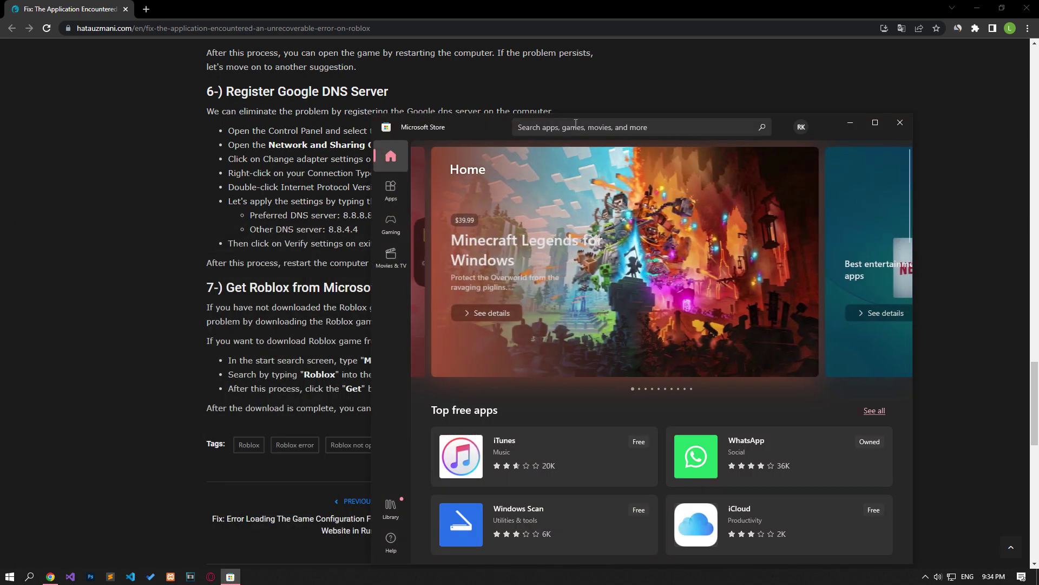
click(576, 125)
text(Roblox)
key(Return)
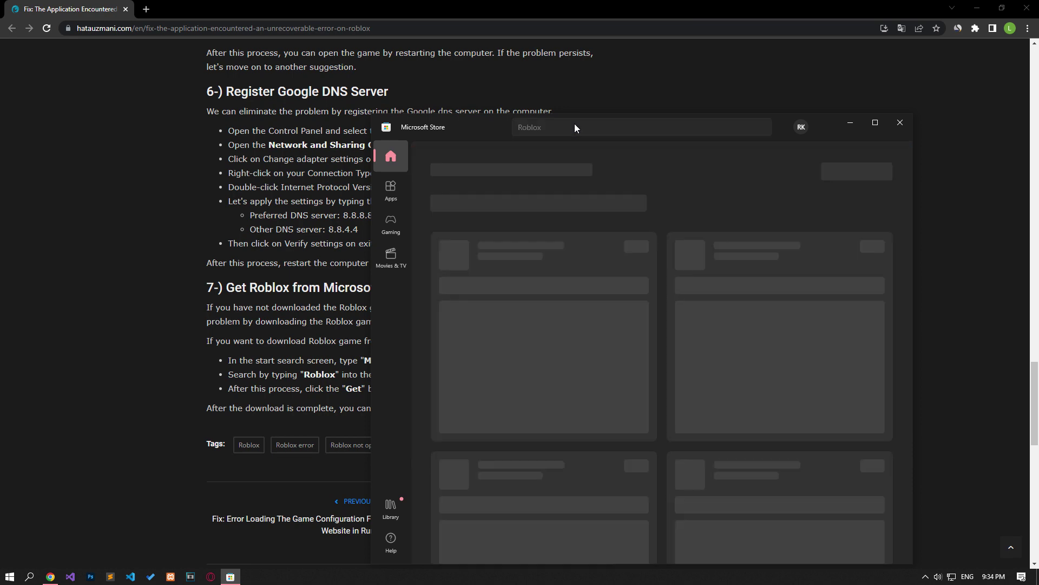
click(552, 304)
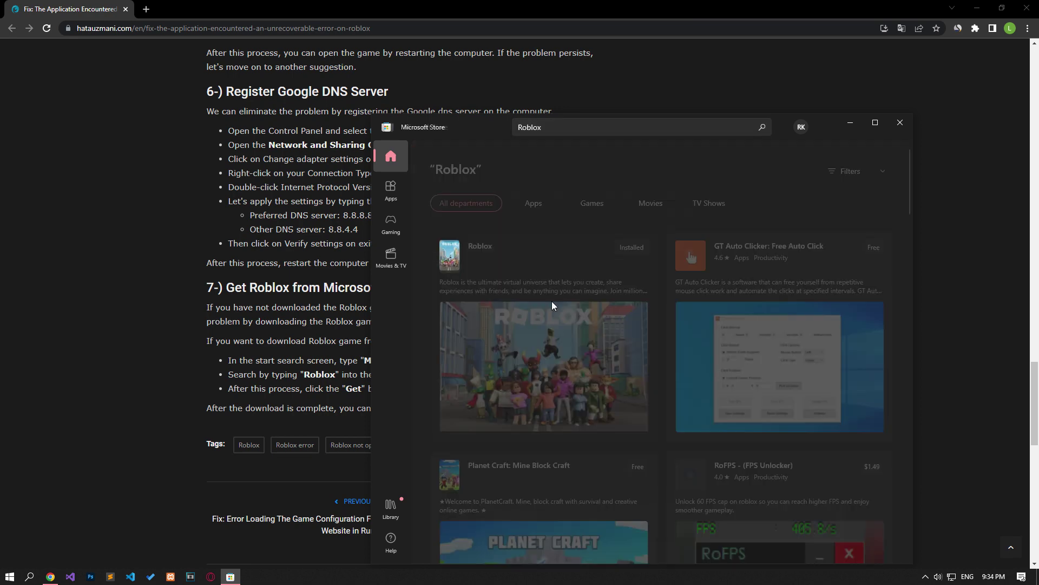